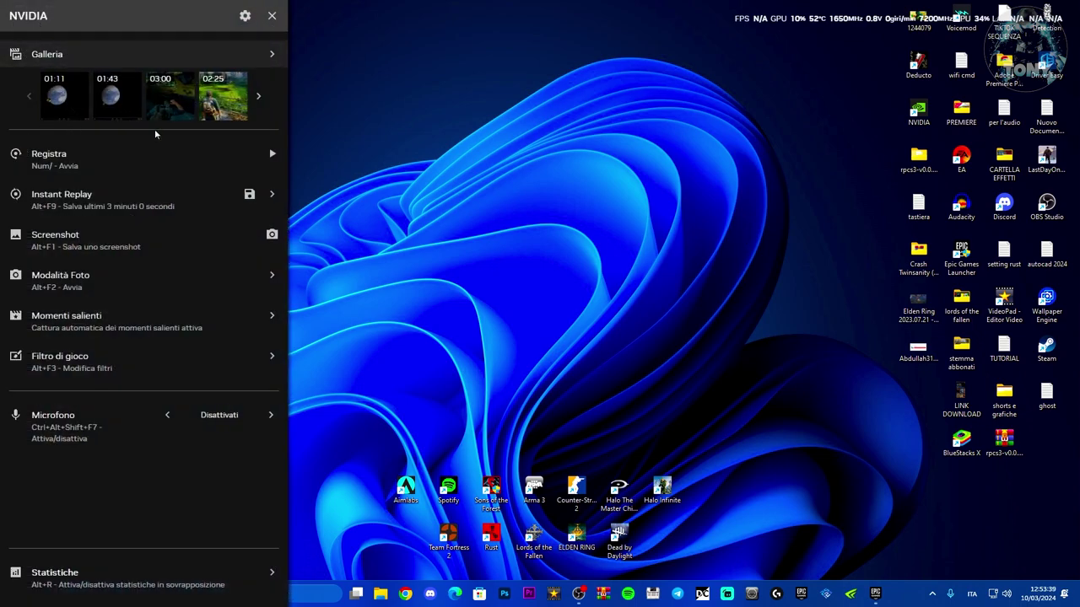
Open the Instant Replay settings in the NVIDIA overlay, then close the overlay
click(274, 208)
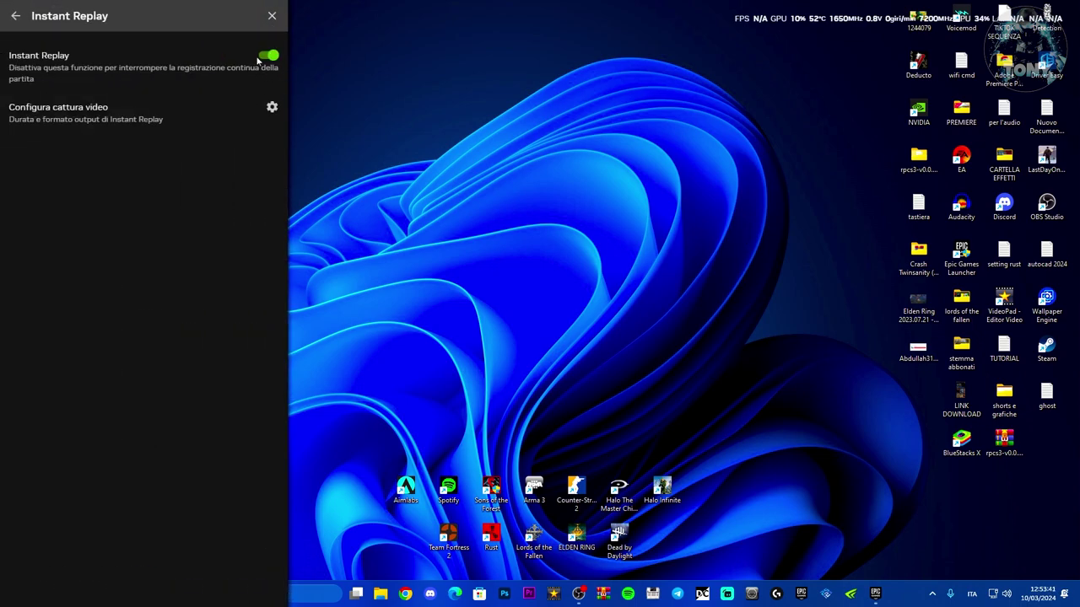
click(272, 15)
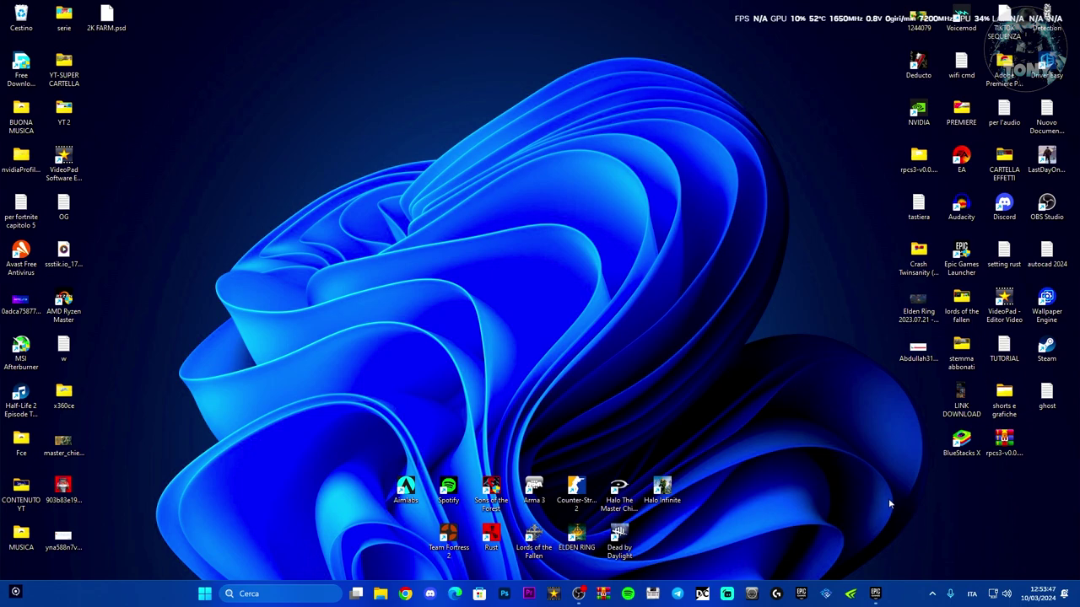
Switch to the Epic Games Launcher and open the game library
click(874, 593)
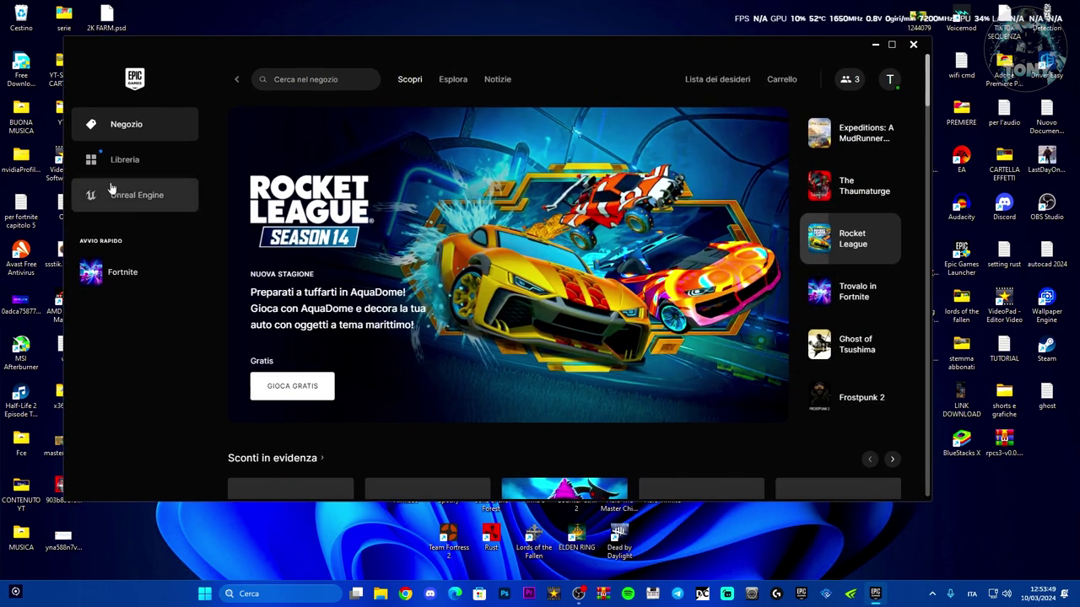
click(129, 156)
drag(533, 39, 545, 38)
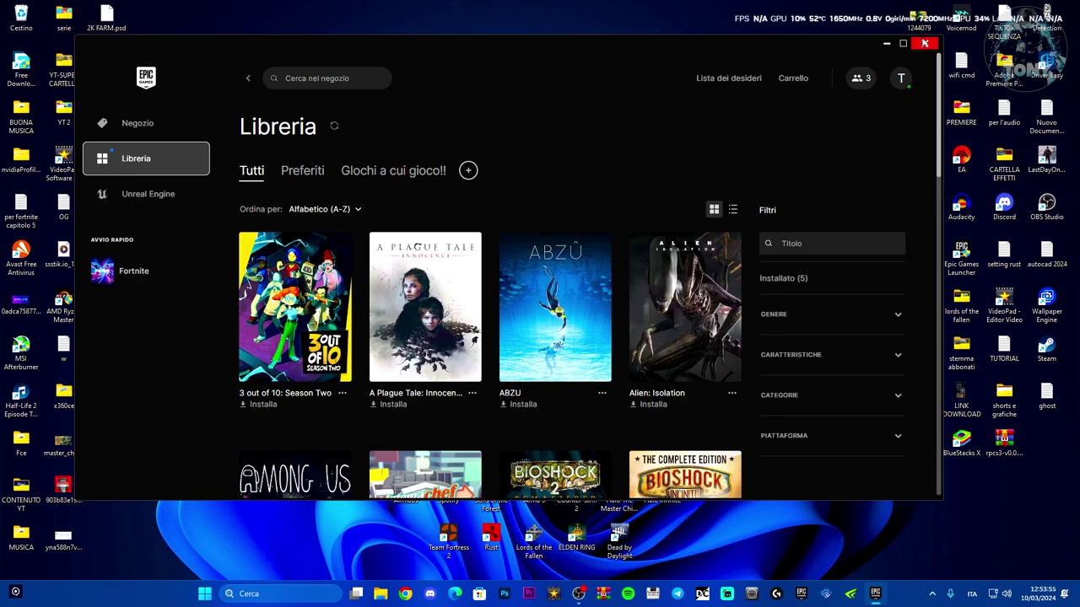
Close the Epic Games Launcher window and quit its background process completely
click(925, 43)
click(932, 593)
right_click(977, 514)
click(1012, 509)
click(665, 424)
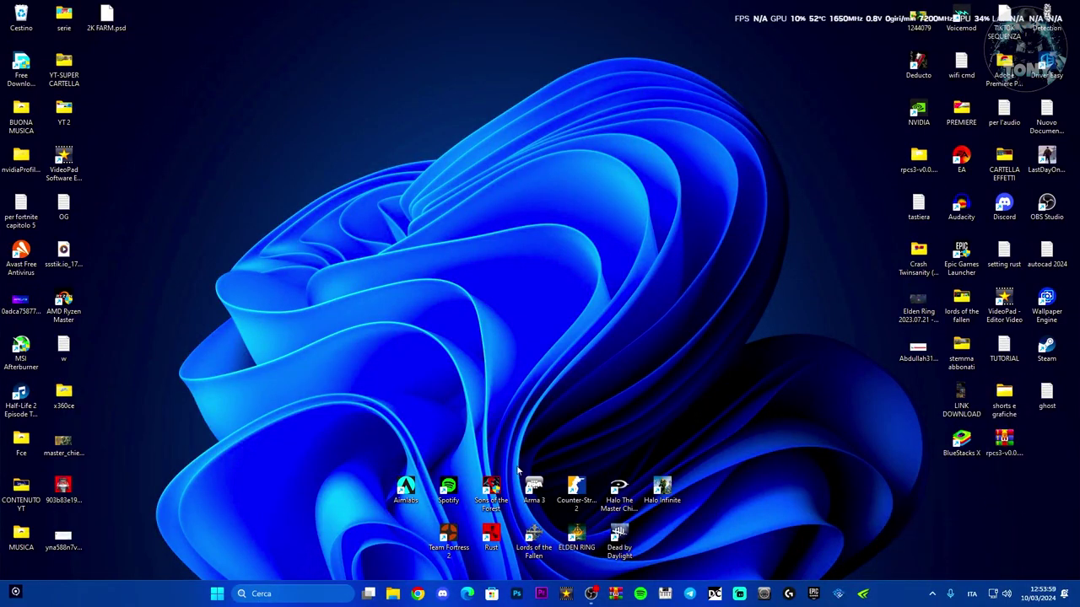
Open the %appdata% folder through the Windows Run (Esegui) dialog
click(279, 595)
text(esegui)
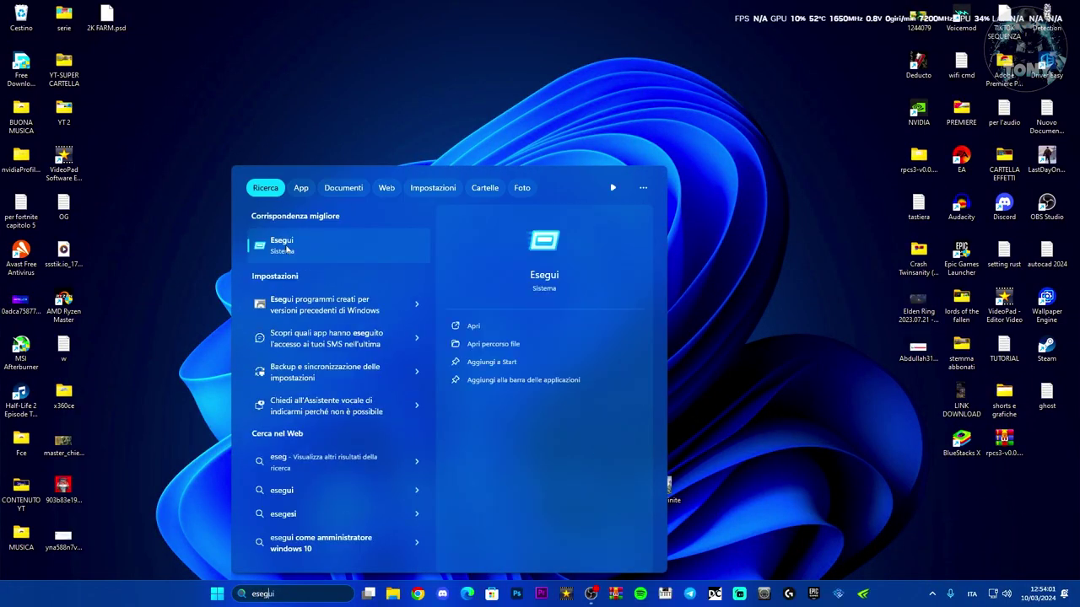
key(Return)
key(End)
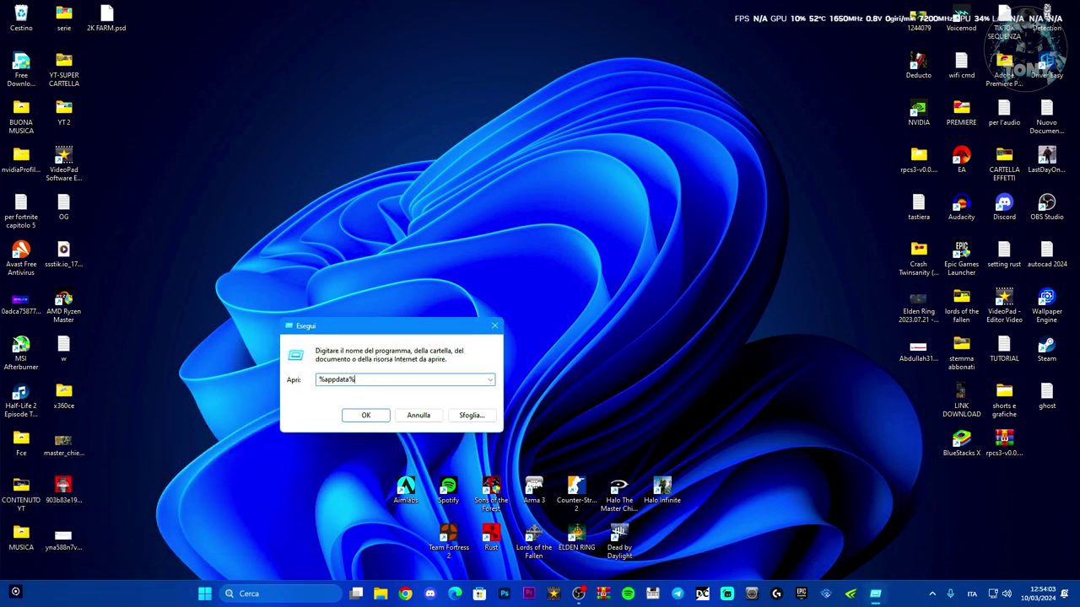
click(358, 420)
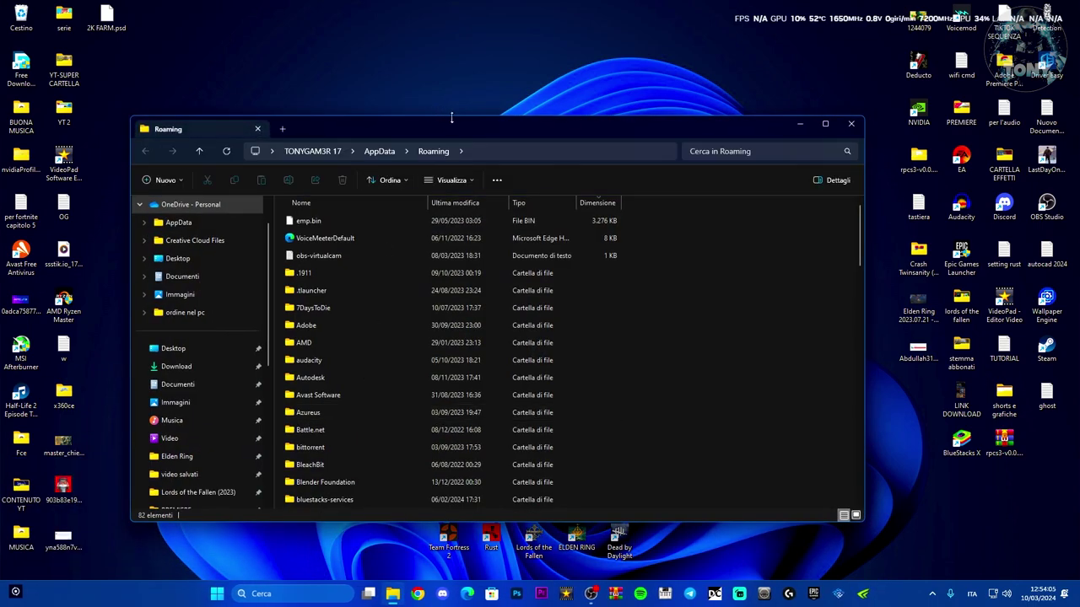
drag(460, 128, 452, 101)
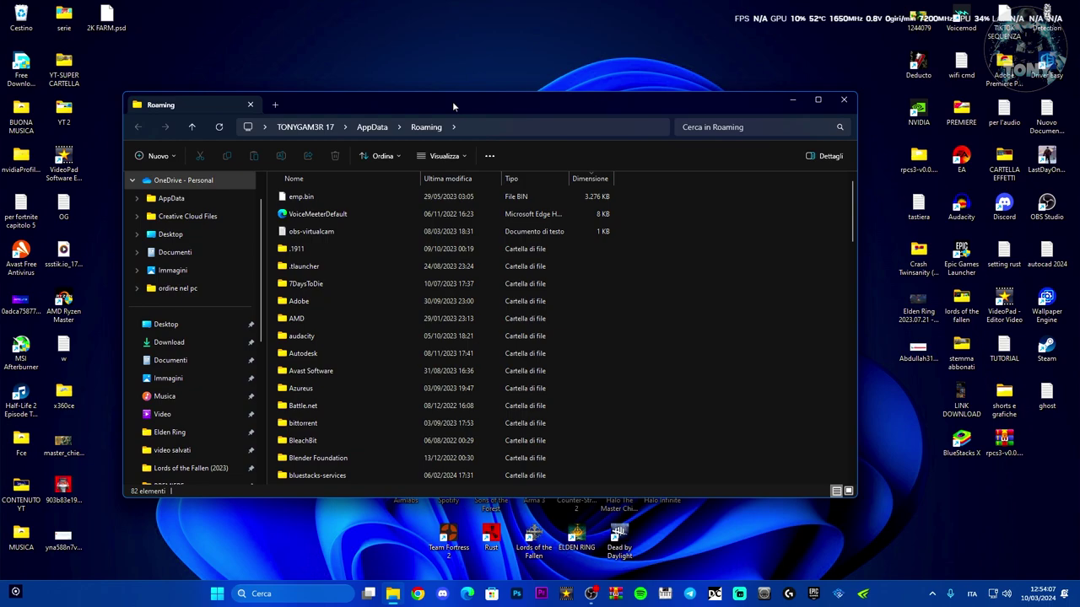
Go to the AppData\Local folder and delete the FortniteGame folder
click(372, 128)
double_click(329, 197)
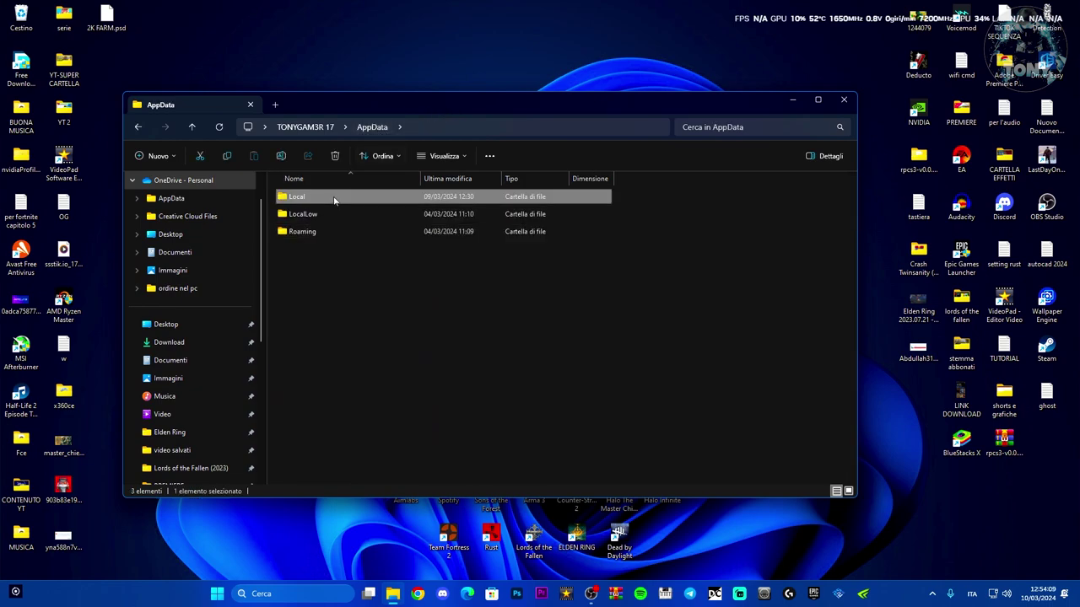
scroll(406, 262, down, 15)
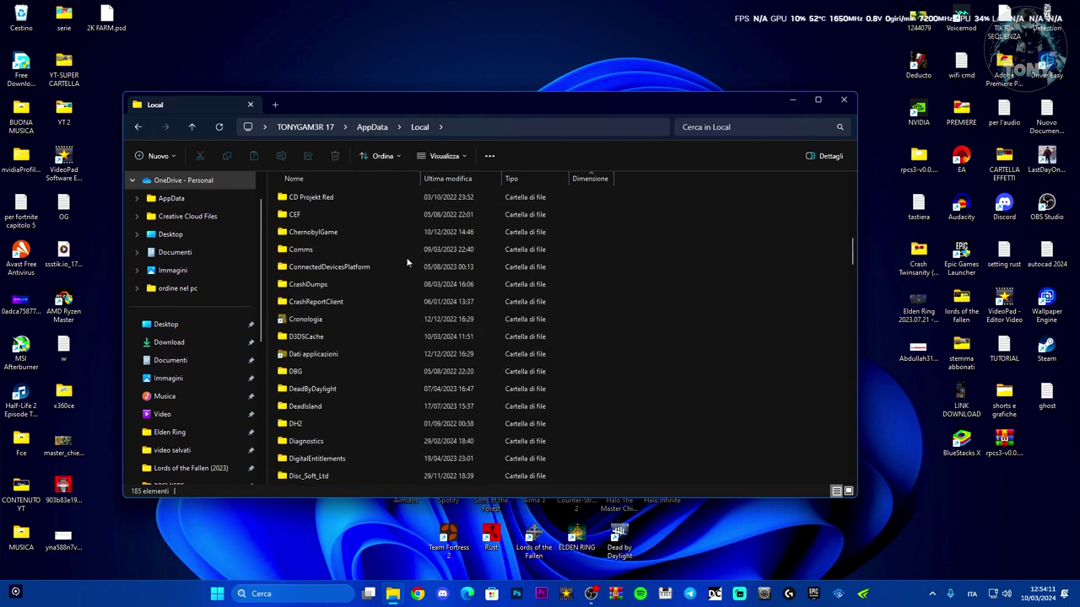
scroll(406, 257, down, 4)
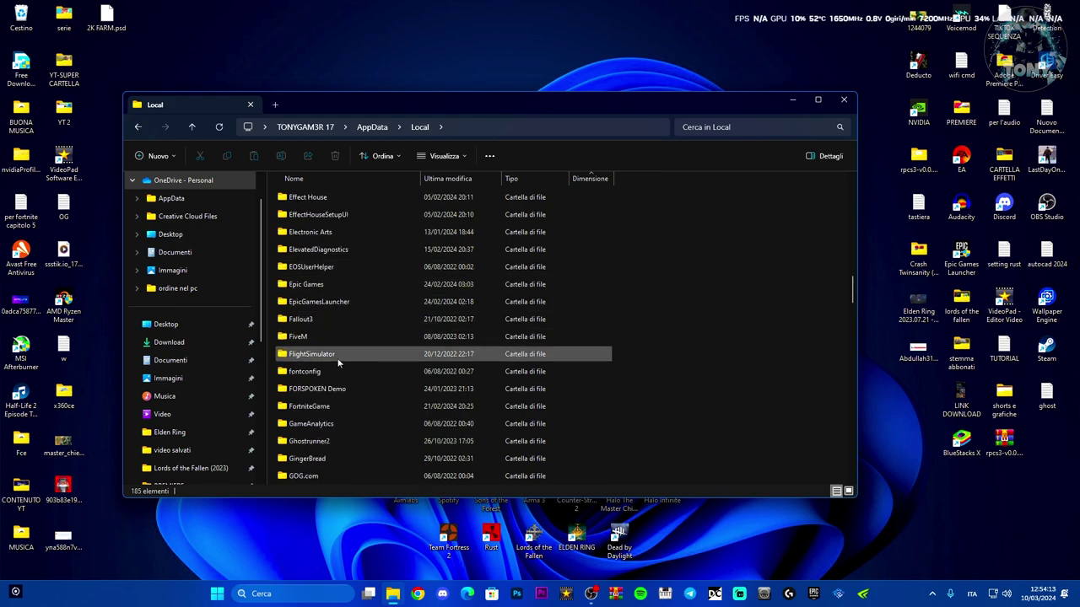
click(330, 408)
key(Delete)
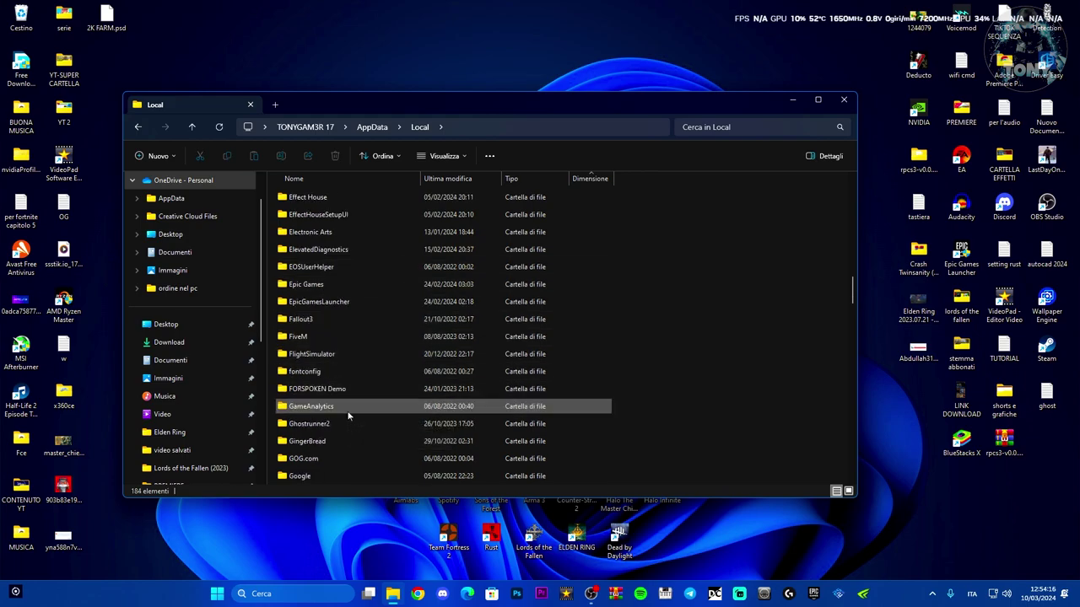
Delete the Epic Games and EpicGamesLauncher folders from AppData\Local
click(349, 288)
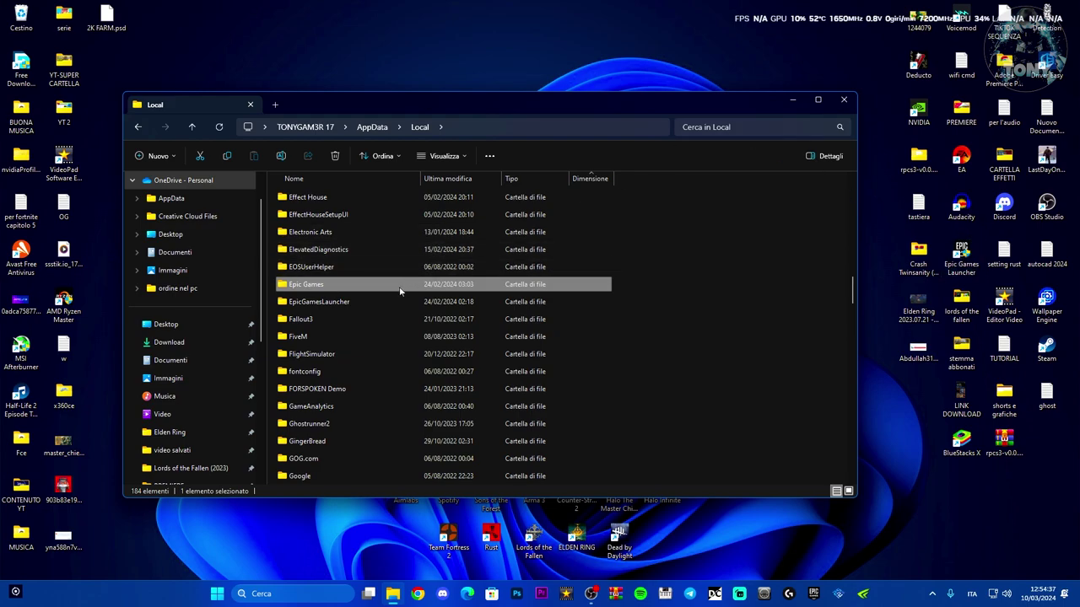
key(Delete)
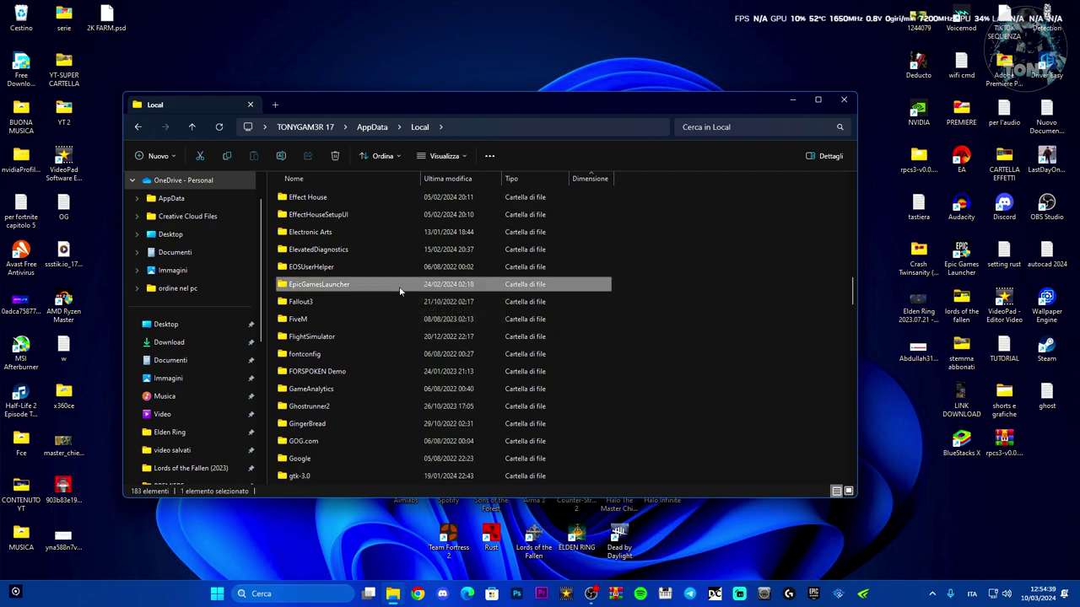
key(Delete)
Empty the Recycle Bin and close the File Explorer window
right_click(21, 22)
click(53, 75)
click(597, 308)
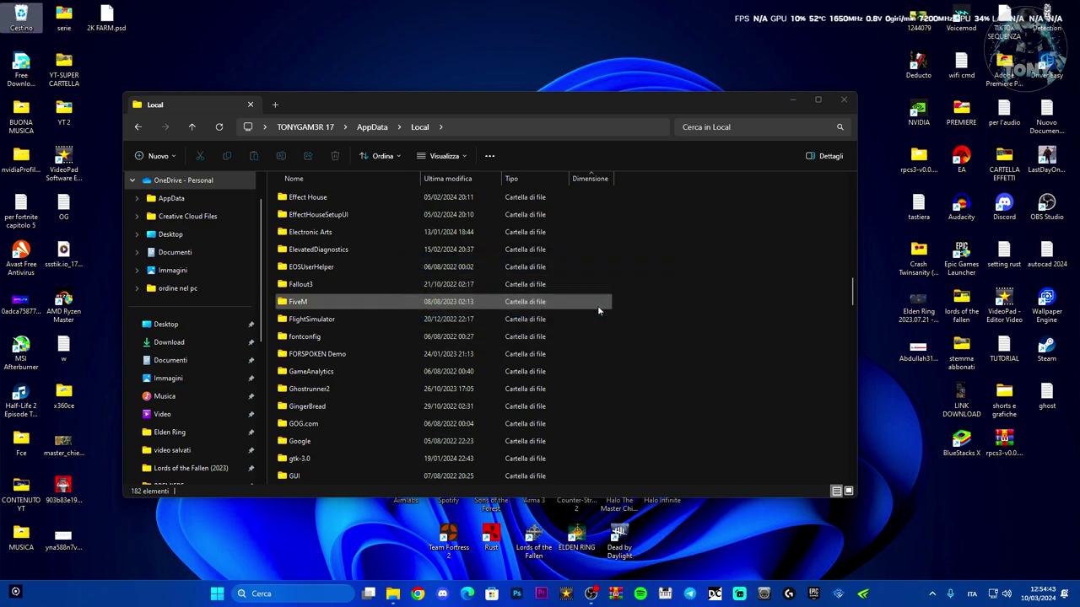
click(843, 100)
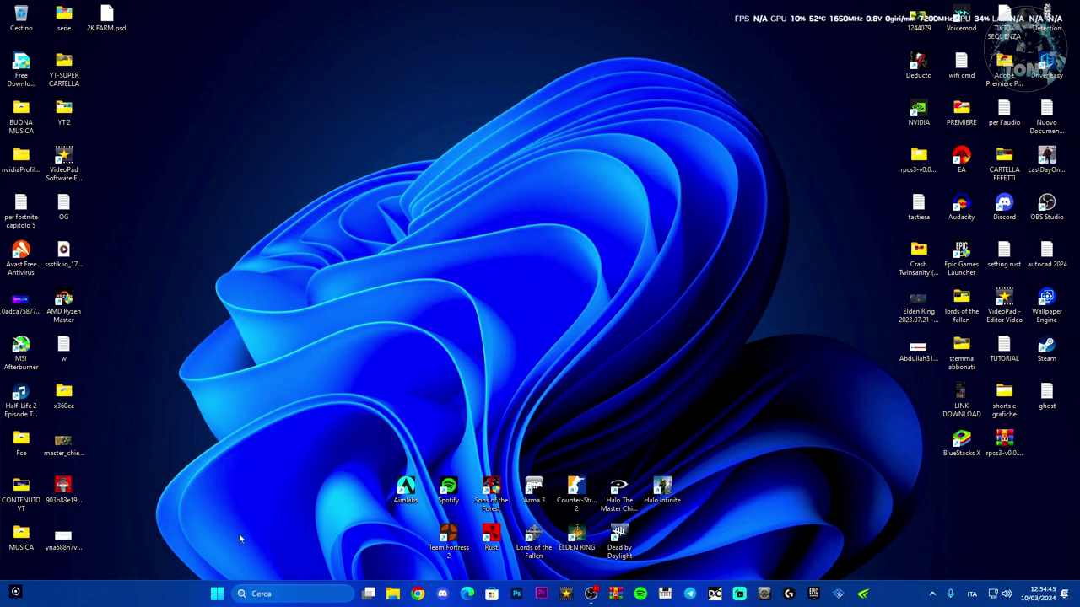
Open the Windows Services (Servizi) console and display the properties of Epic Online Services
click(275, 593)
text(servizi)
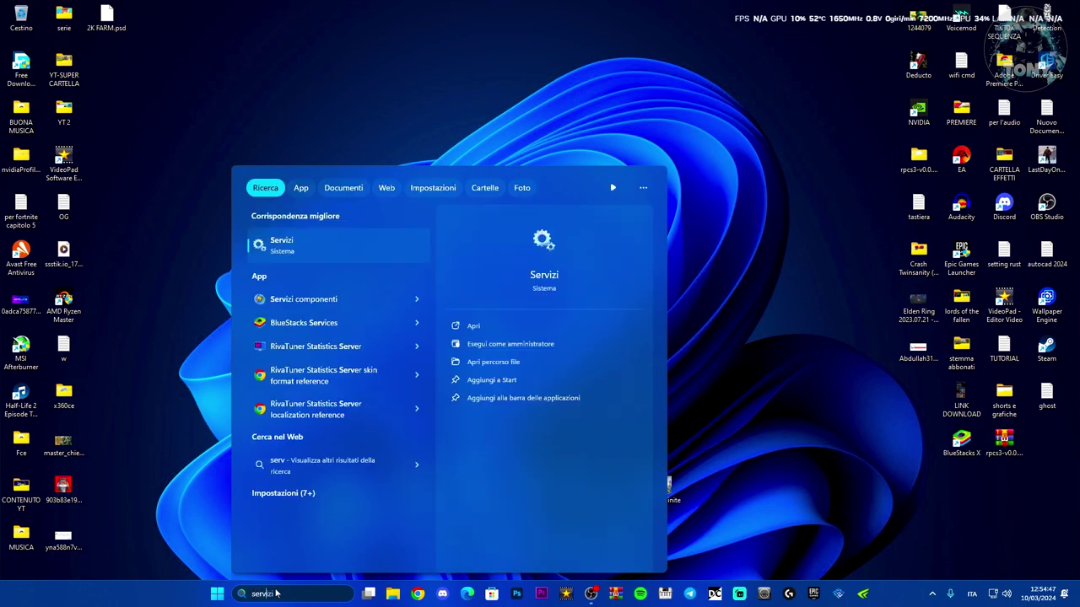
click(303, 244)
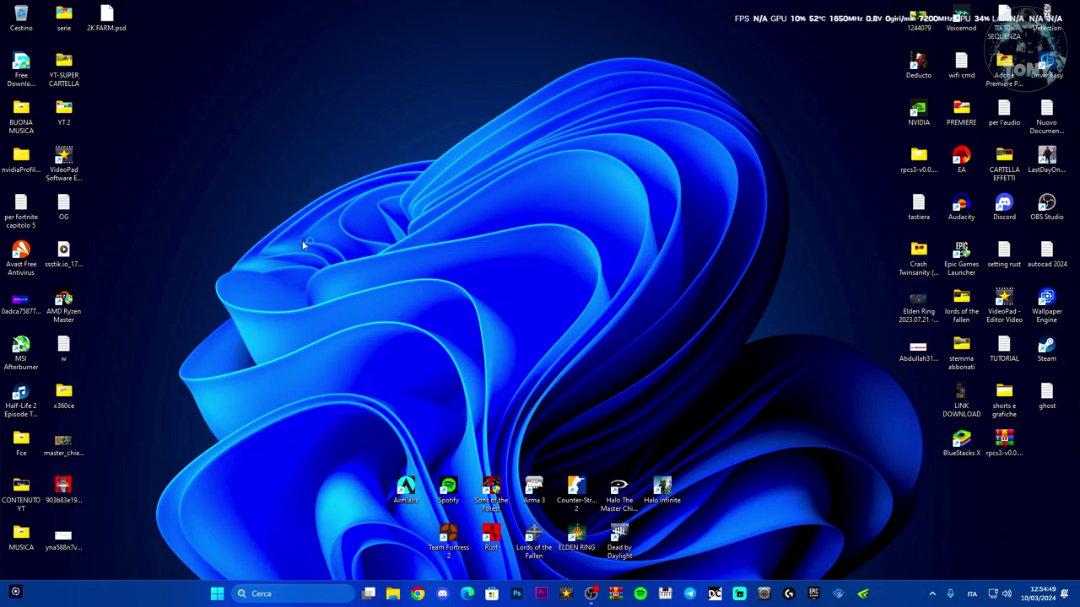
scroll(439, 406, down, 20)
scroll(440, 406, up, 15)
scroll(439, 405, up, 7)
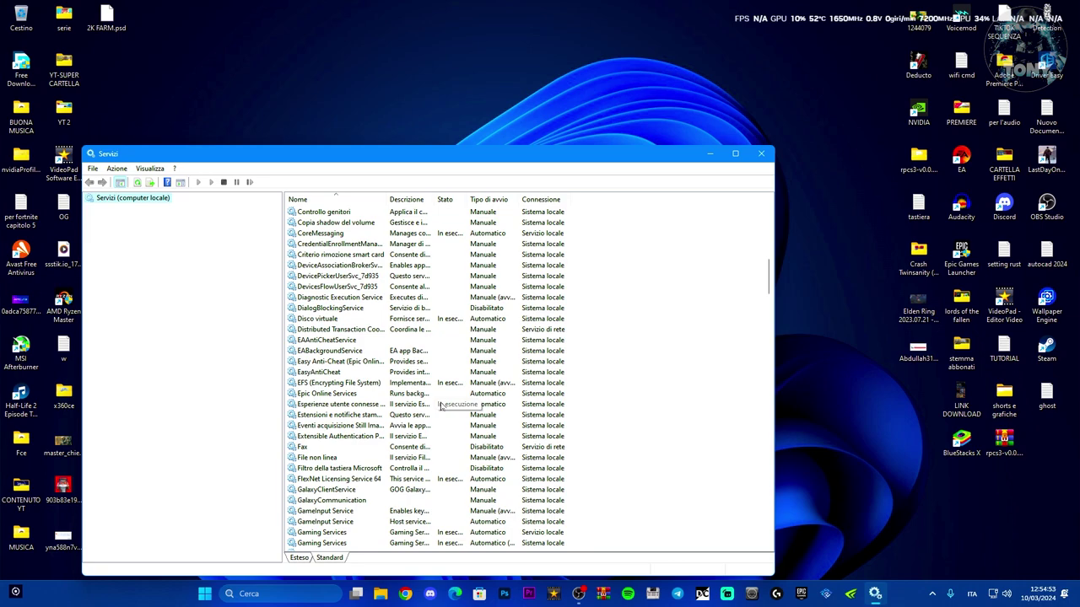
click(340, 395)
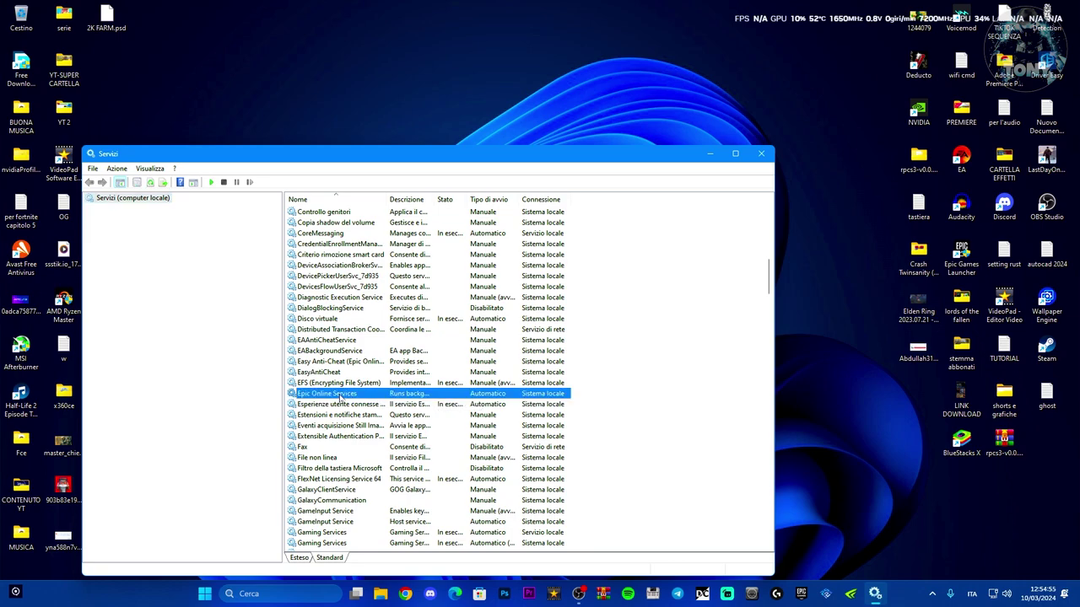
double_click(367, 398)
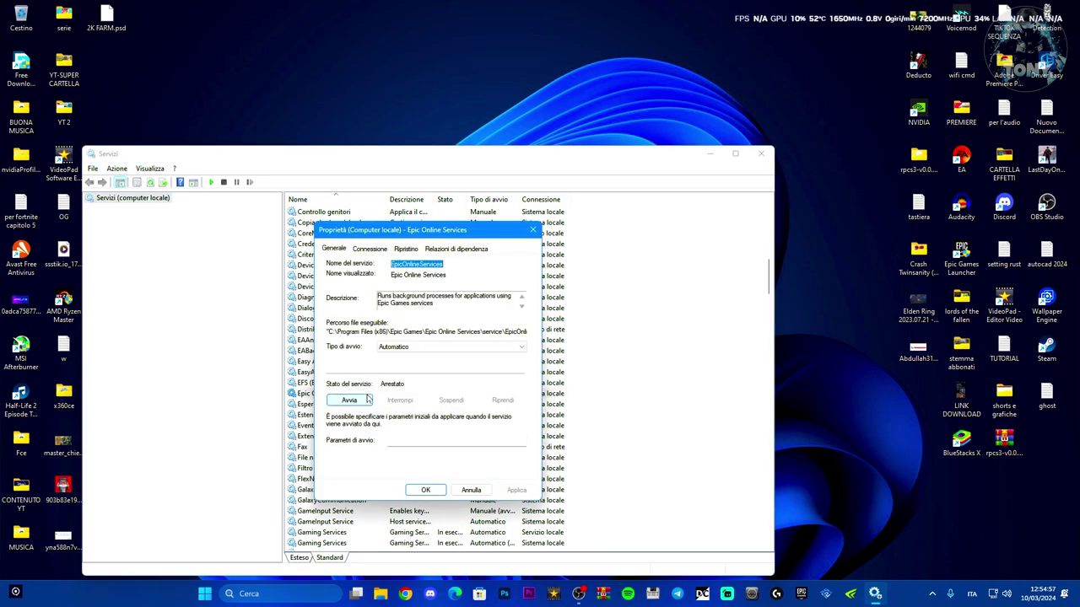
Keep the Epic Online Services startup type on Automatico, start the service, and close the Services console
click(424, 348)
click(424, 354)
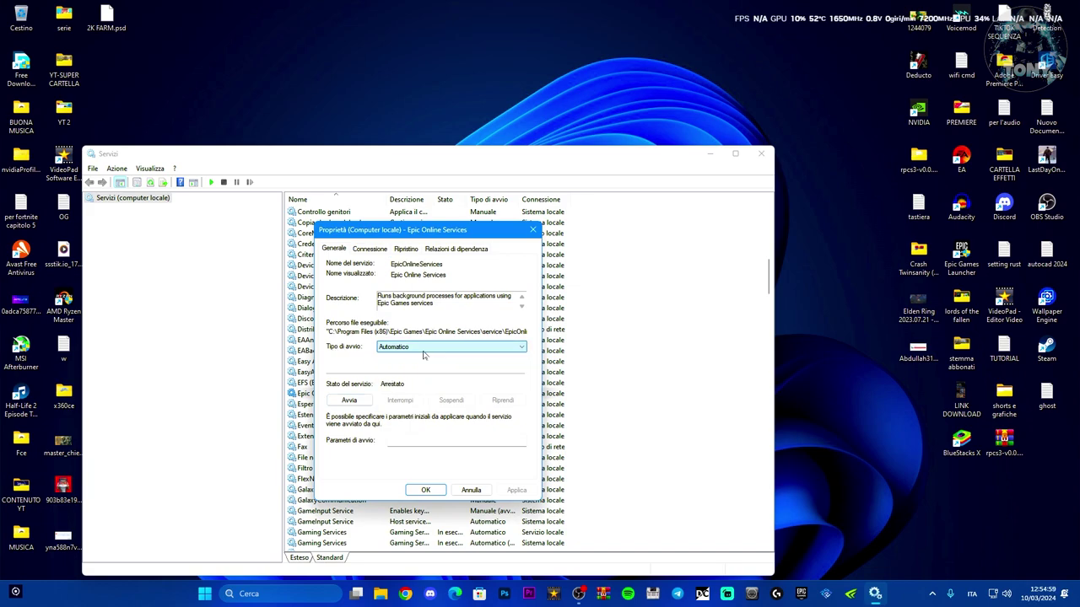
click(349, 401)
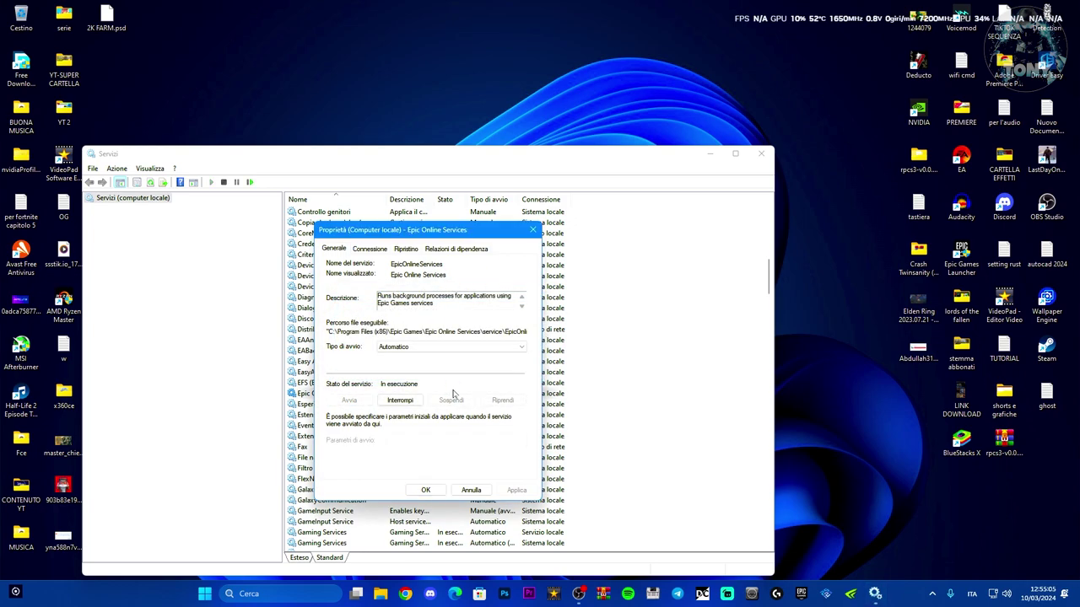
click(425, 490)
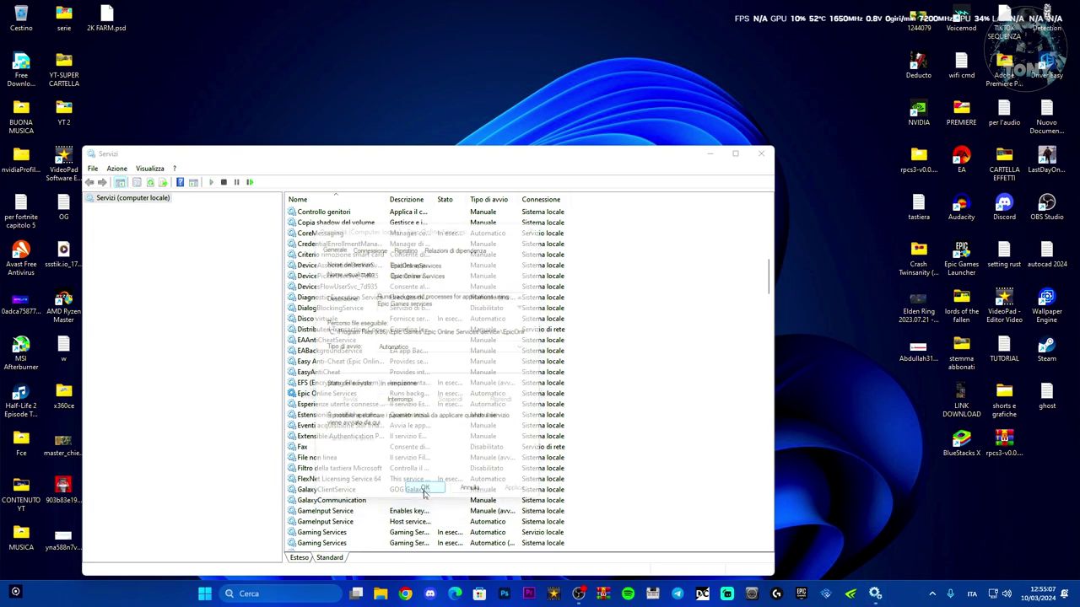
click(761, 154)
Sign in to the Epic Games Launcher with the Google account option
drag(961, 251, 448, 248)
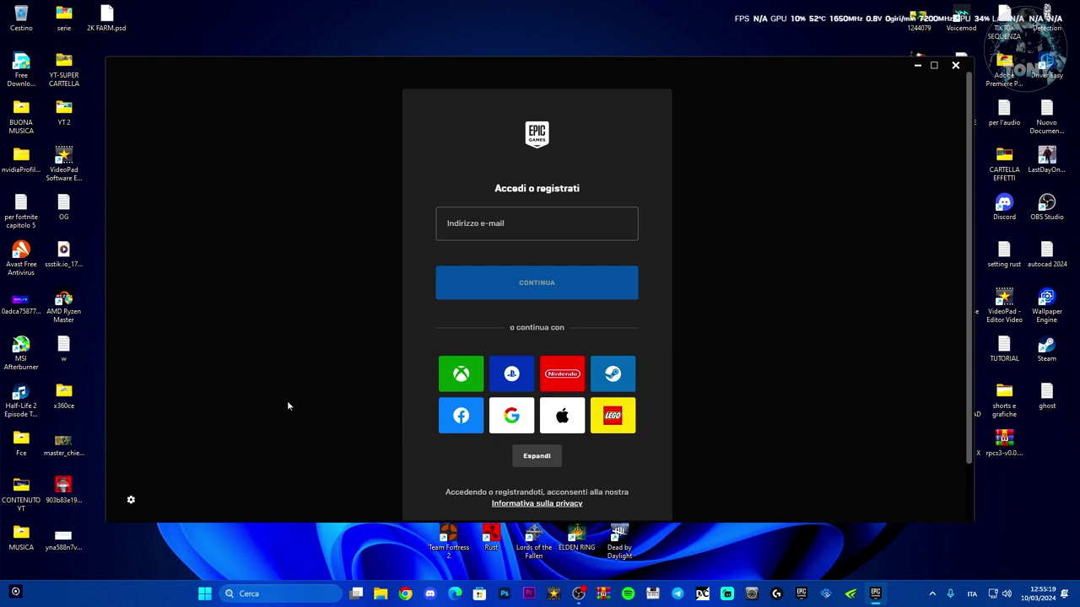
click(511, 416)
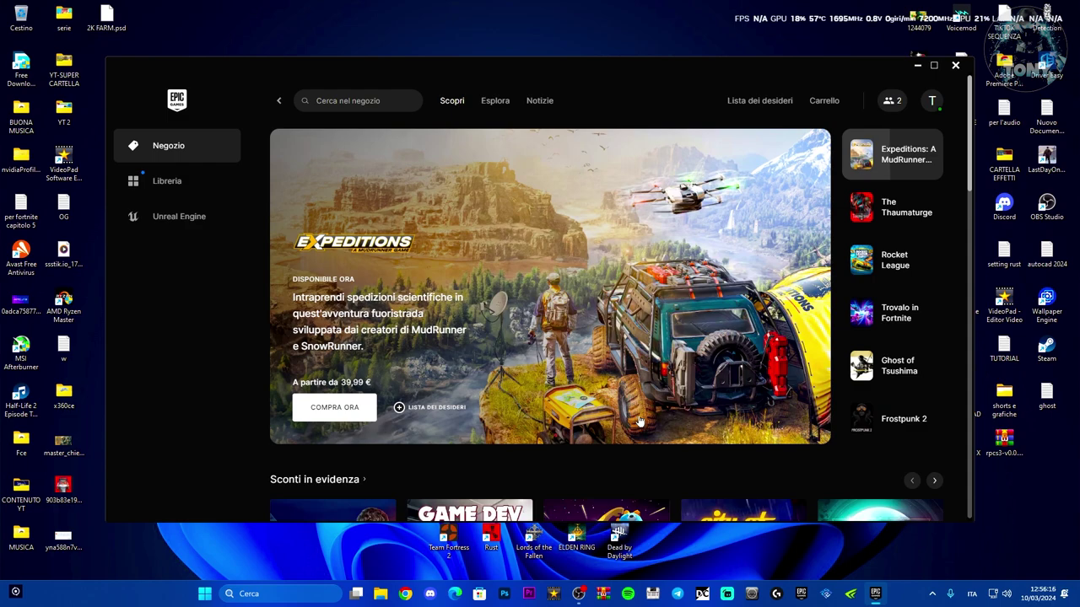
View Fortnite's options with the file verification setting from the "GIochi a cui gioco!!" library collection, then close them
click(175, 193)
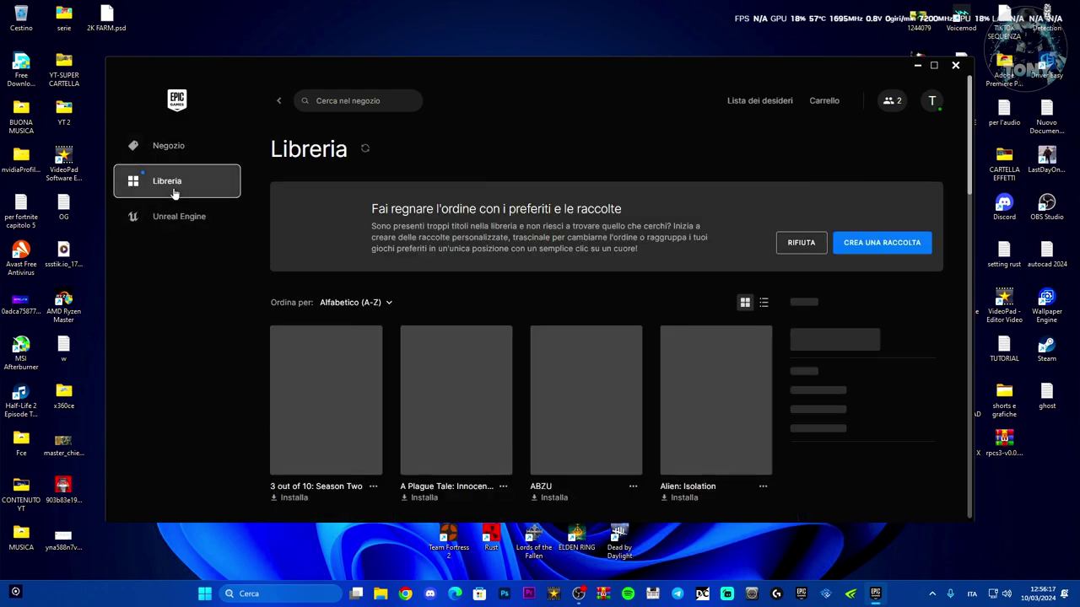
click(424, 193)
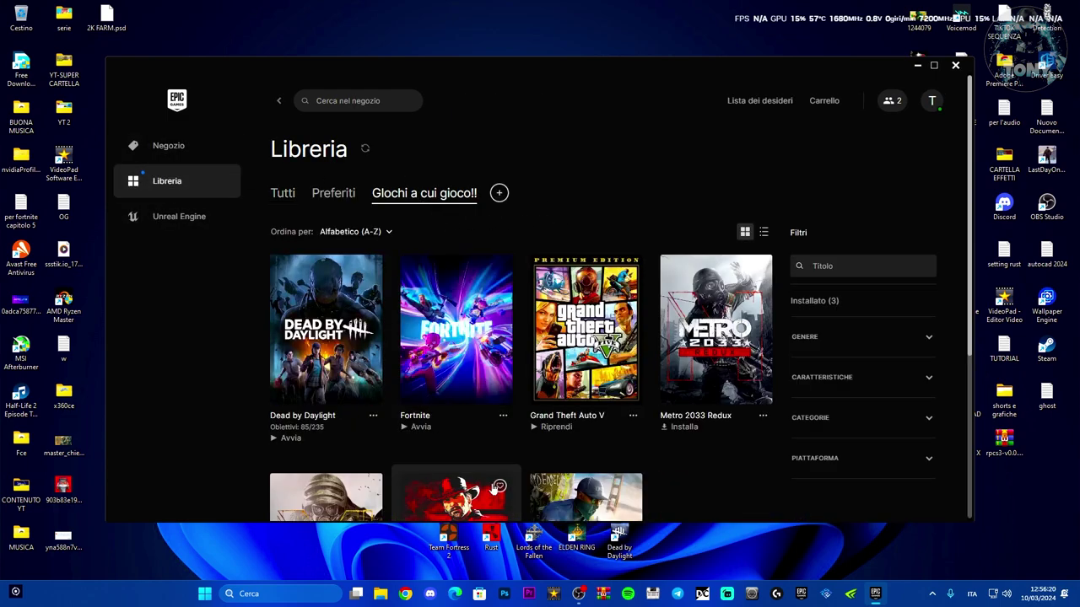
scroll(473, 287, down, 1)
click(503, 341)
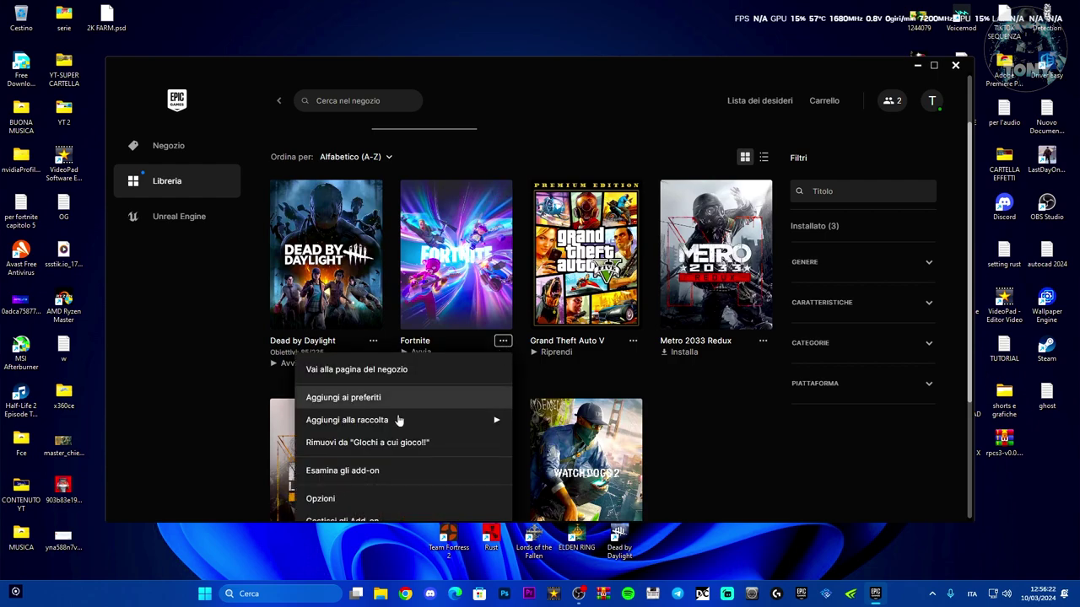
scroll(352, 440, down, 1)
click(333, 468)
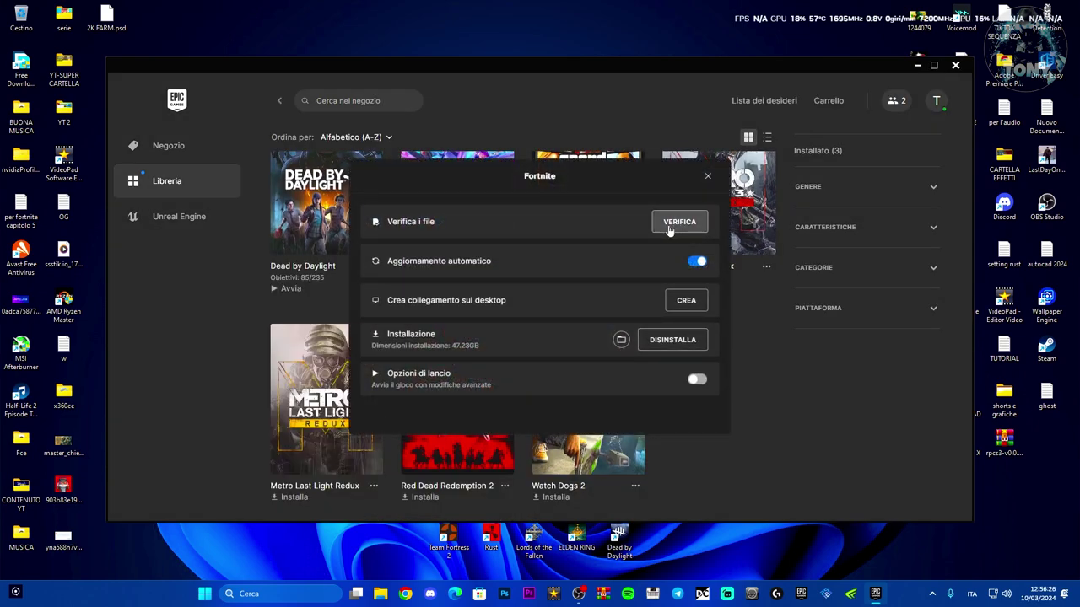
click(708, 177)
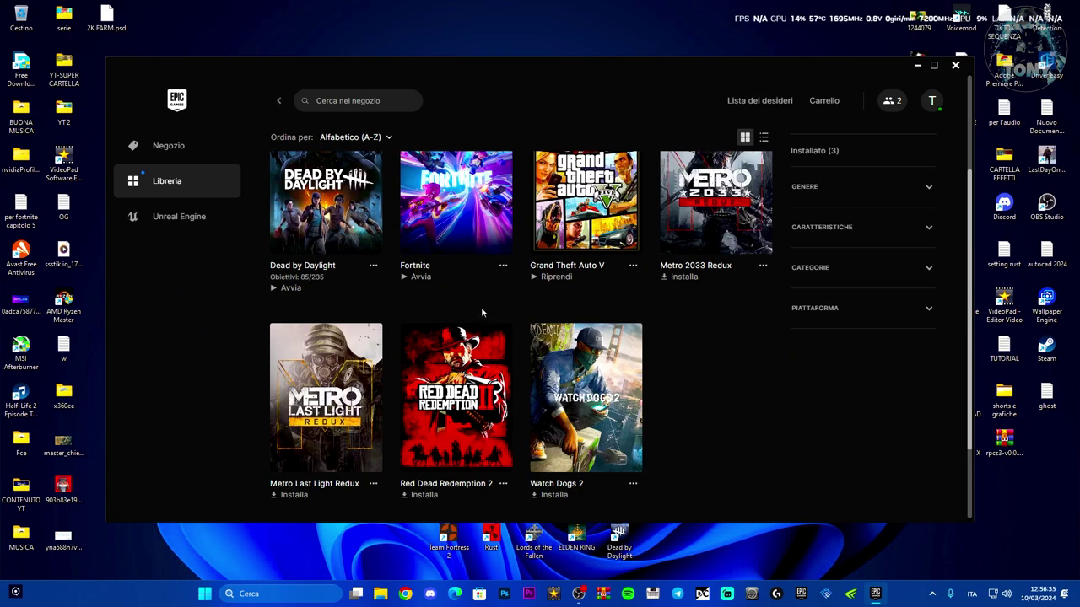
Launch Fortnite from the library, leave the battle pass reward screen and skip the Battle Royale intro video
click(413, 277)
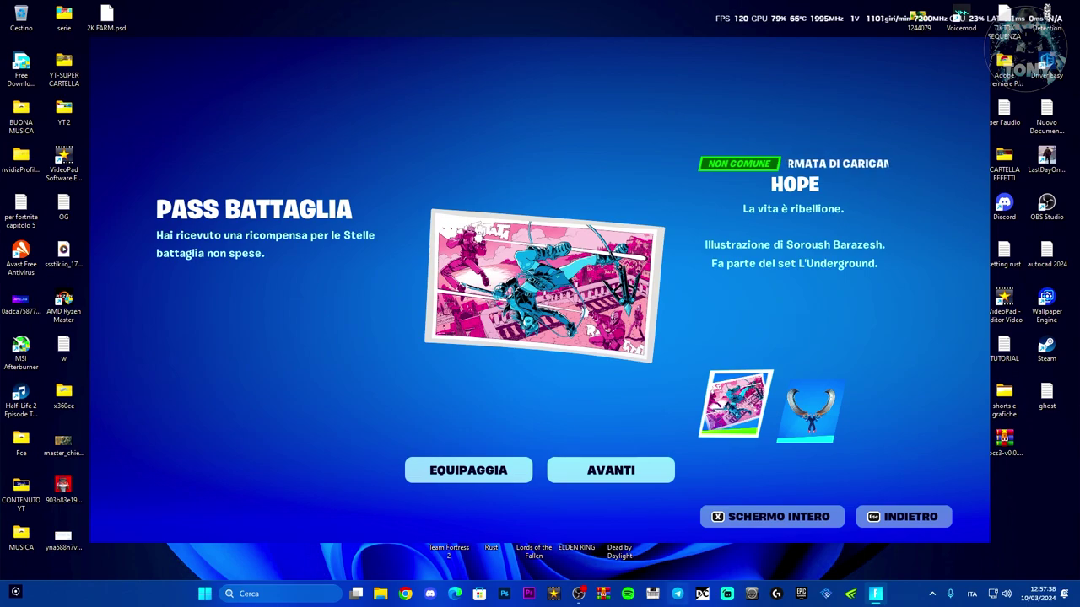
click(877, 528)
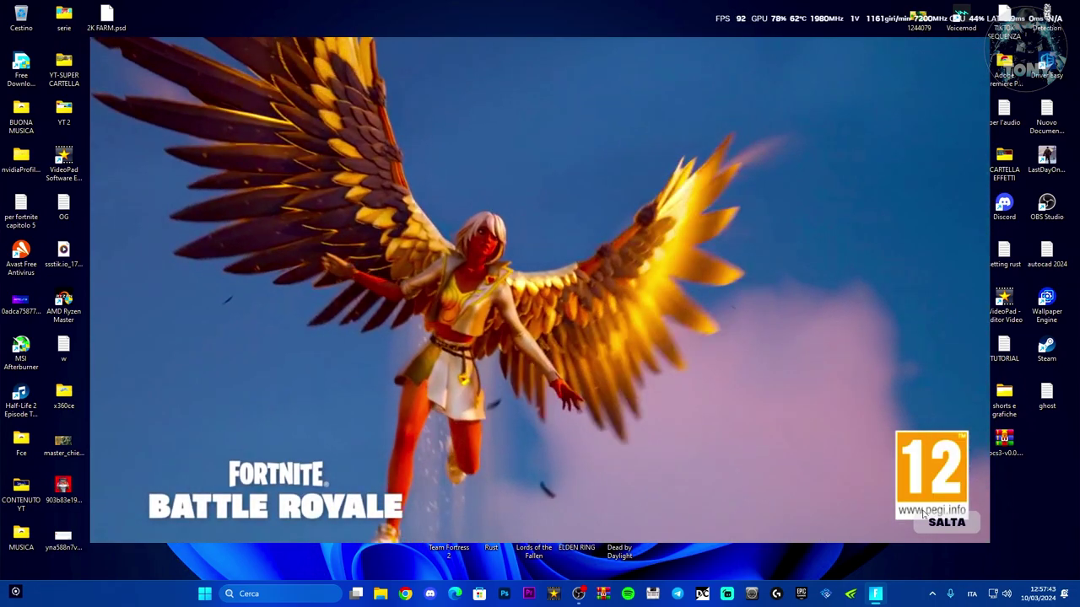
click(936, 517)
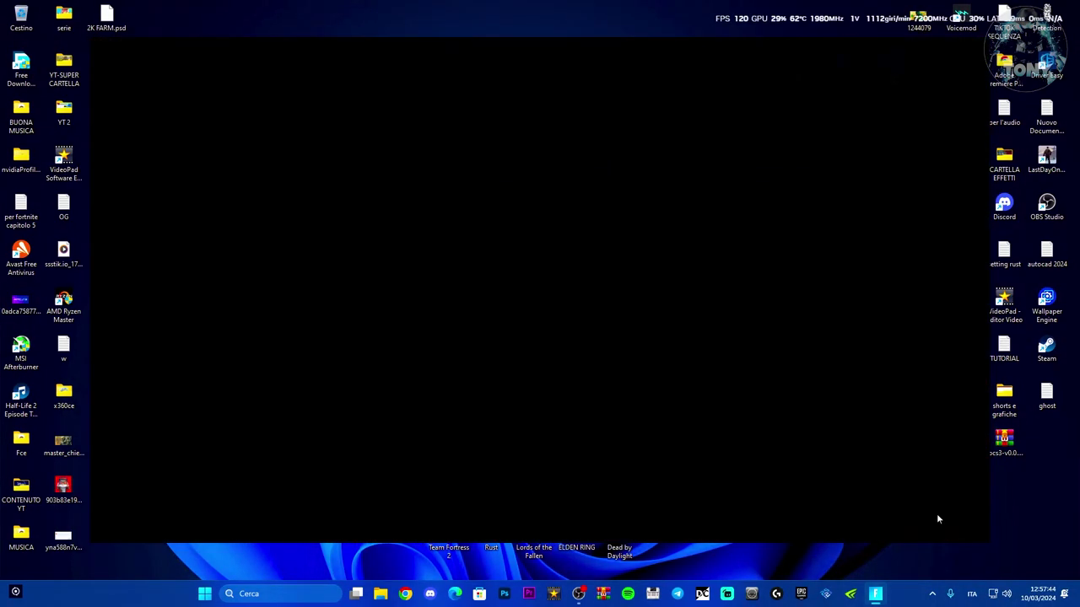
Set Fortnite's window mode to Schermo intero in the video settings, apply and keep the change, and return to the lobby
key(Escape)
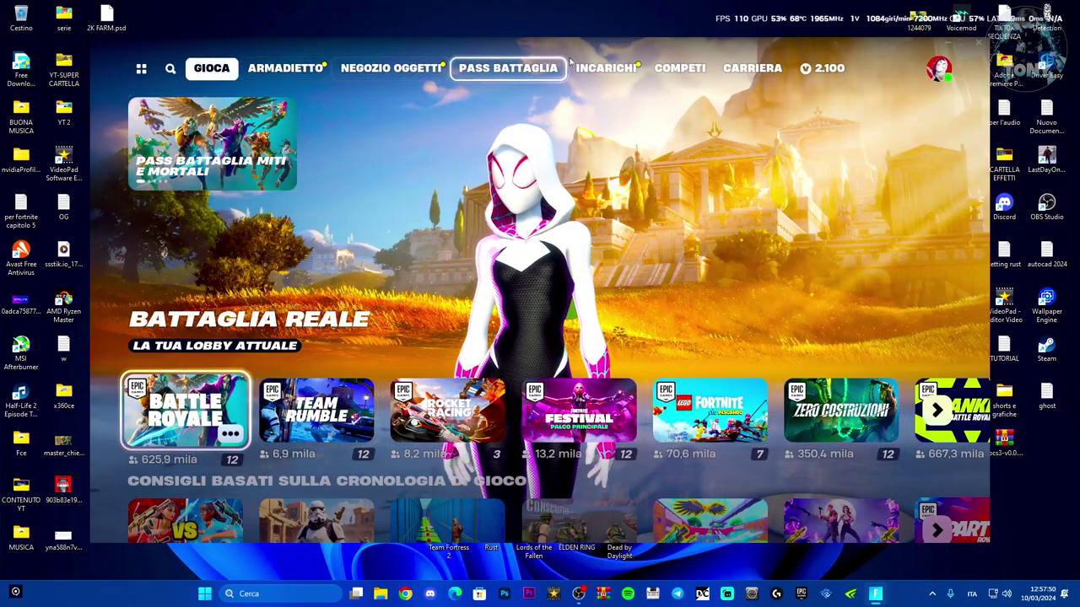
click(939, 70)
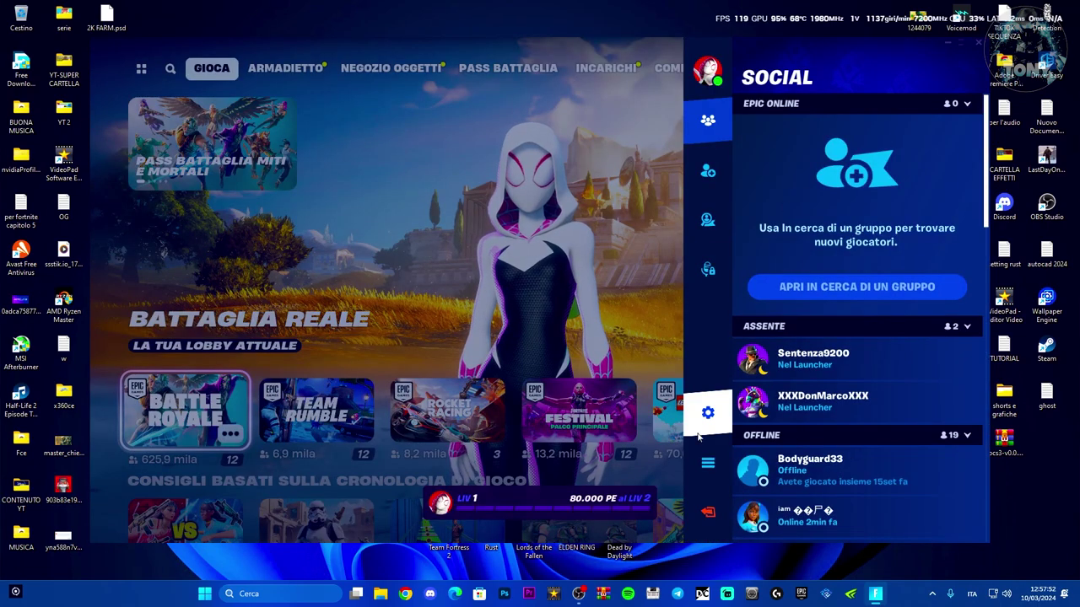
click(699, 410)
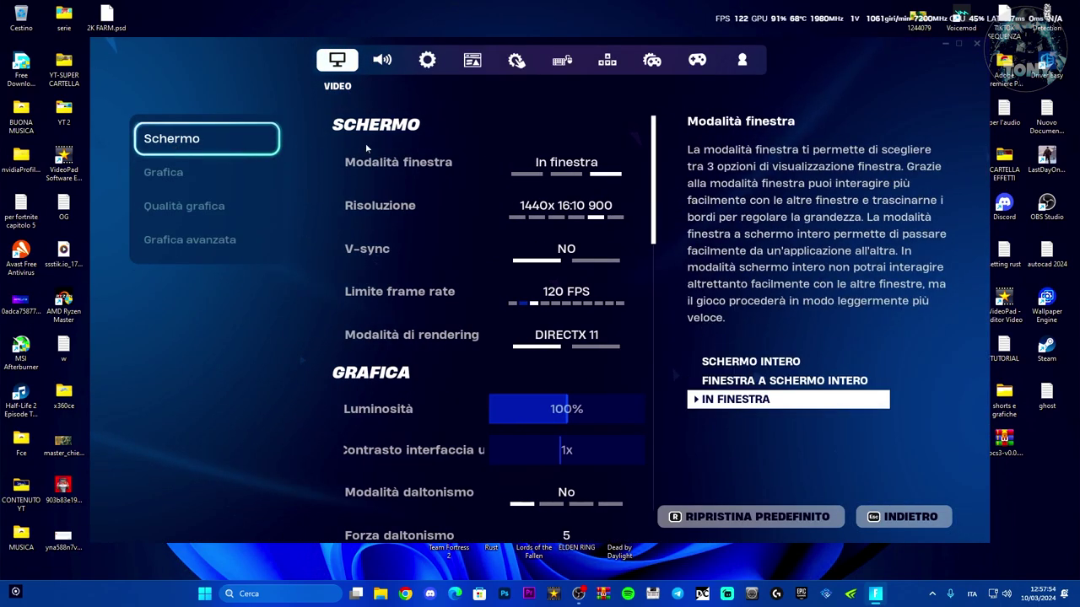
click(397, 162)
click(397, 162)
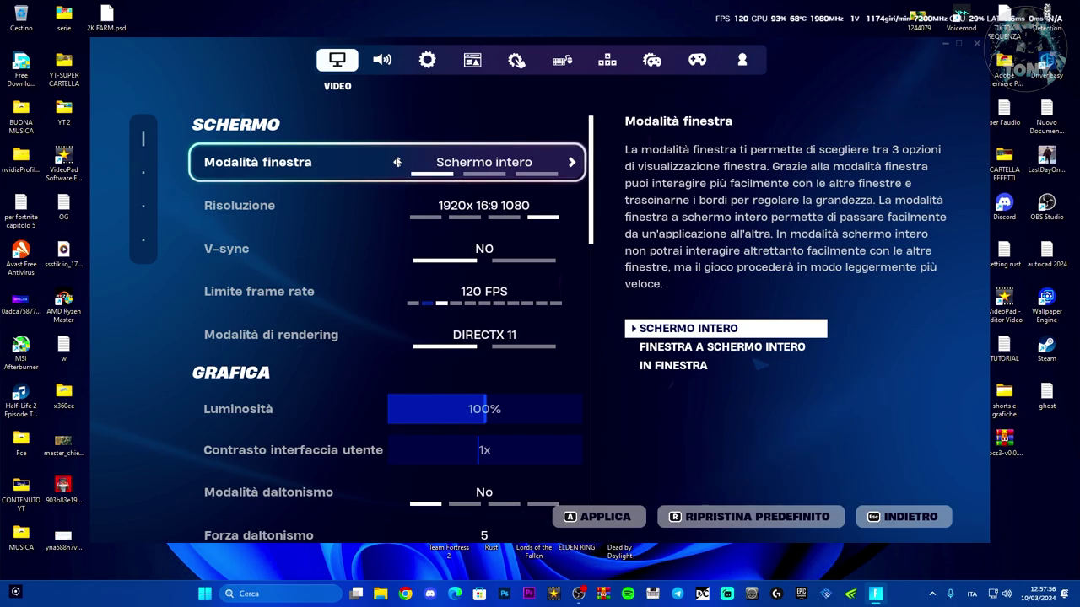
key(a)
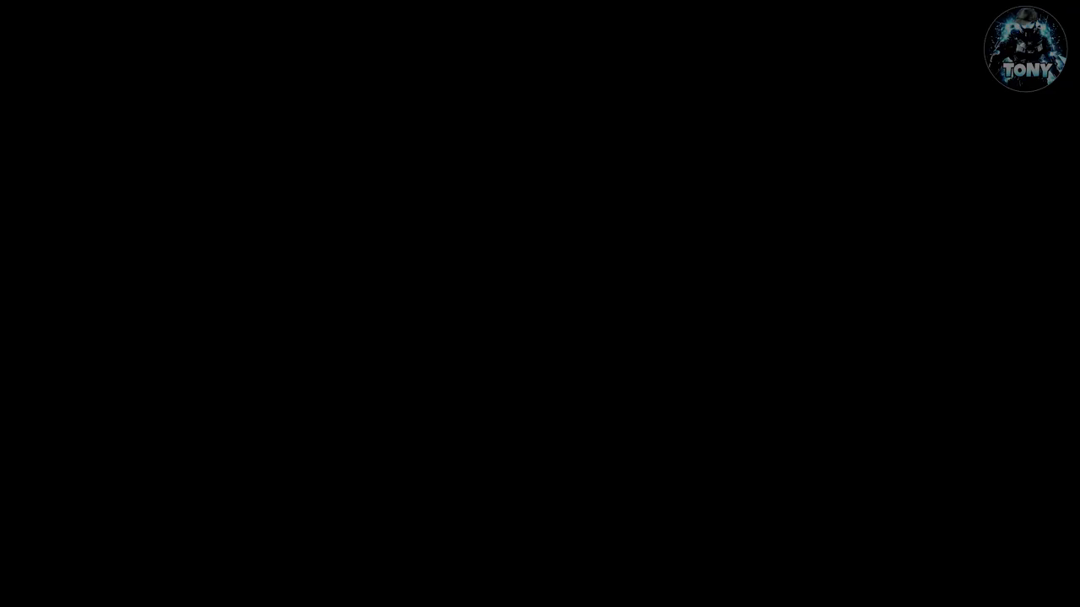
click(389, 432)
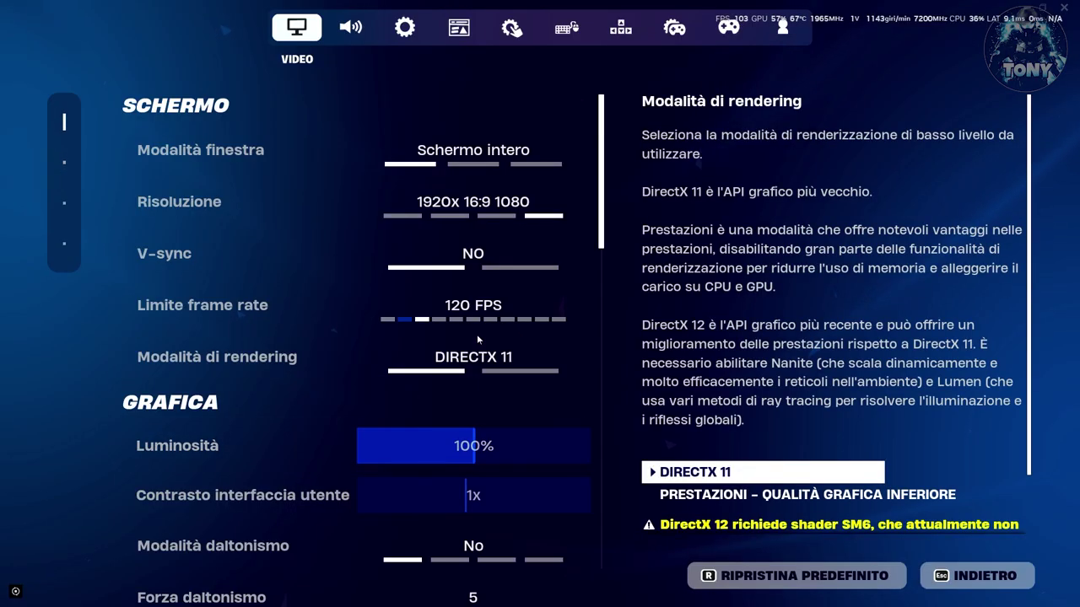
key(Escape)
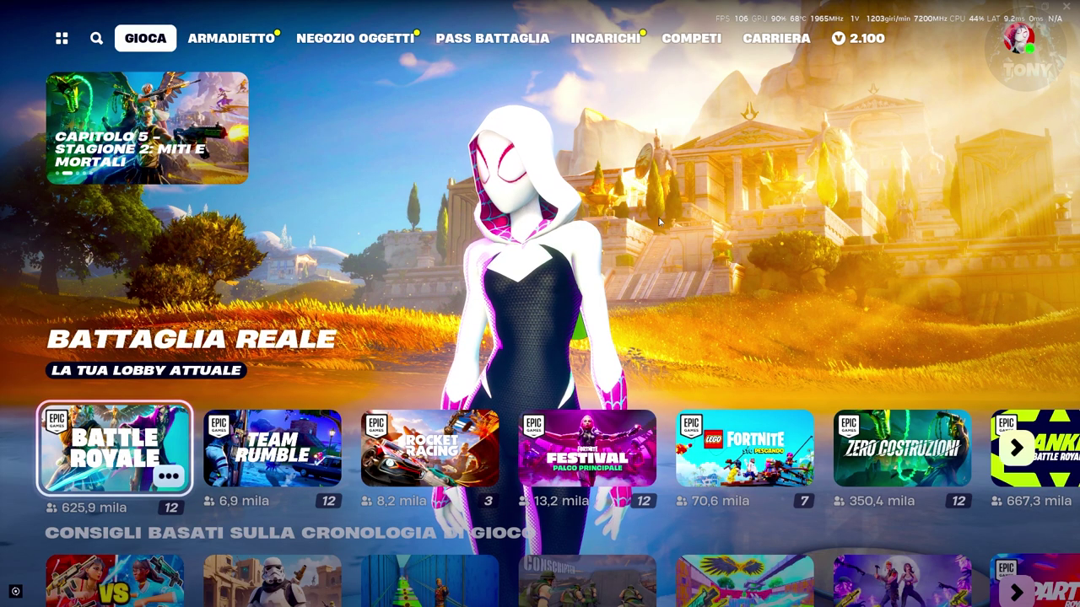
key(Right)
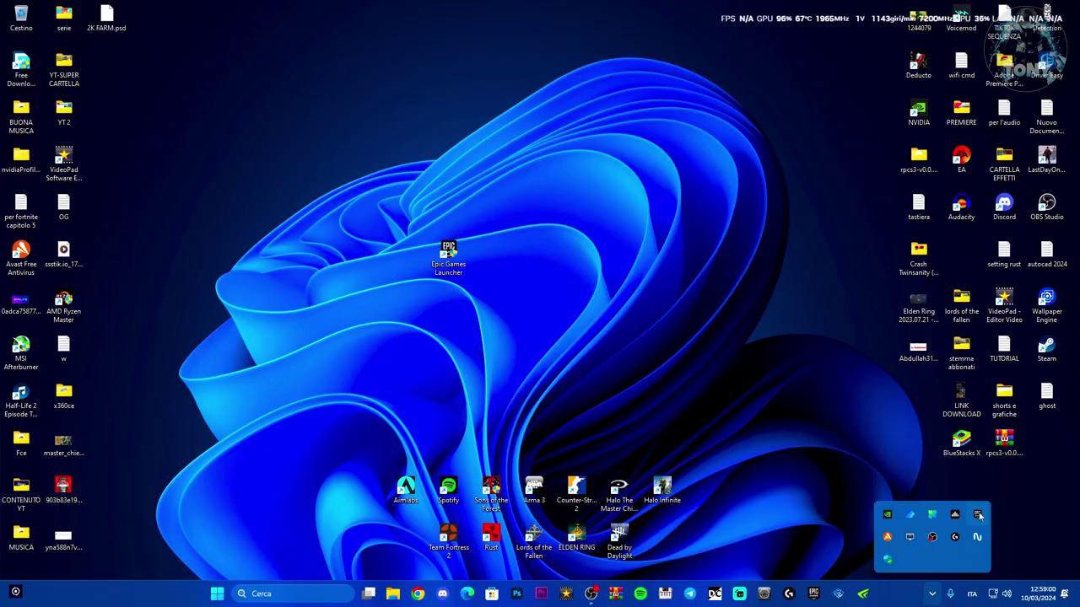
Reopen the Epic Games Launcher, open Fortnite's installation folder from its library options, and go to FortniteGame\Binaries\Win64
double_click(453, 250)
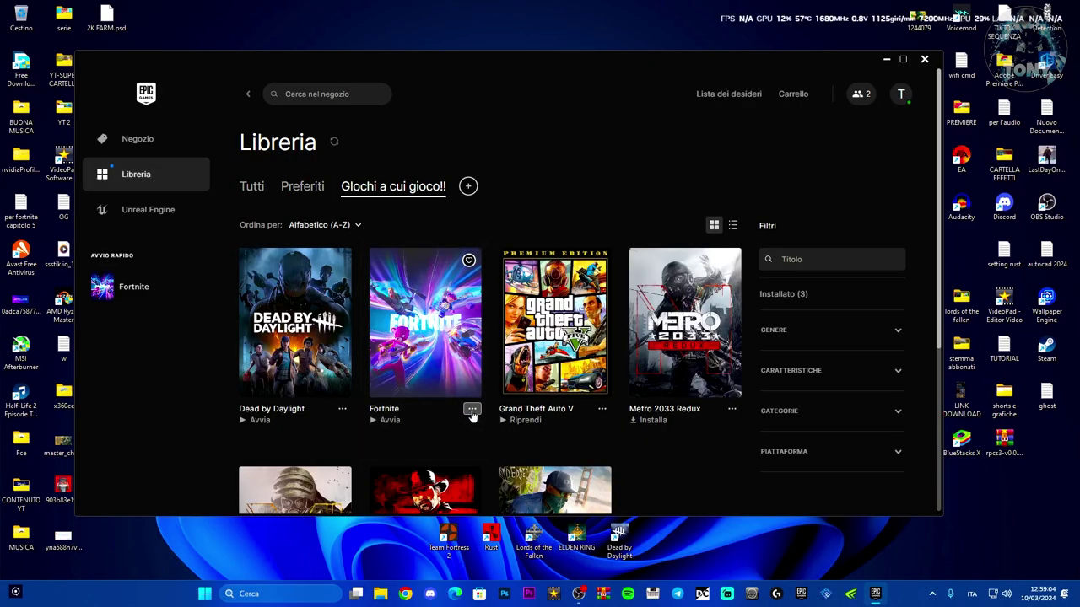
click(472, 408)
click(319, 301)
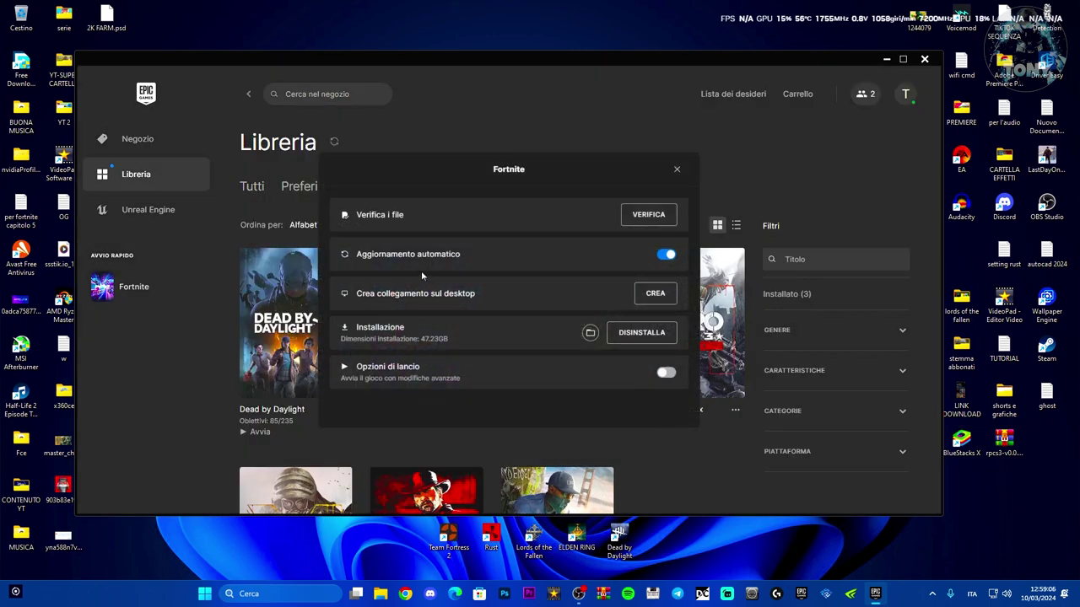
click(589, 333)
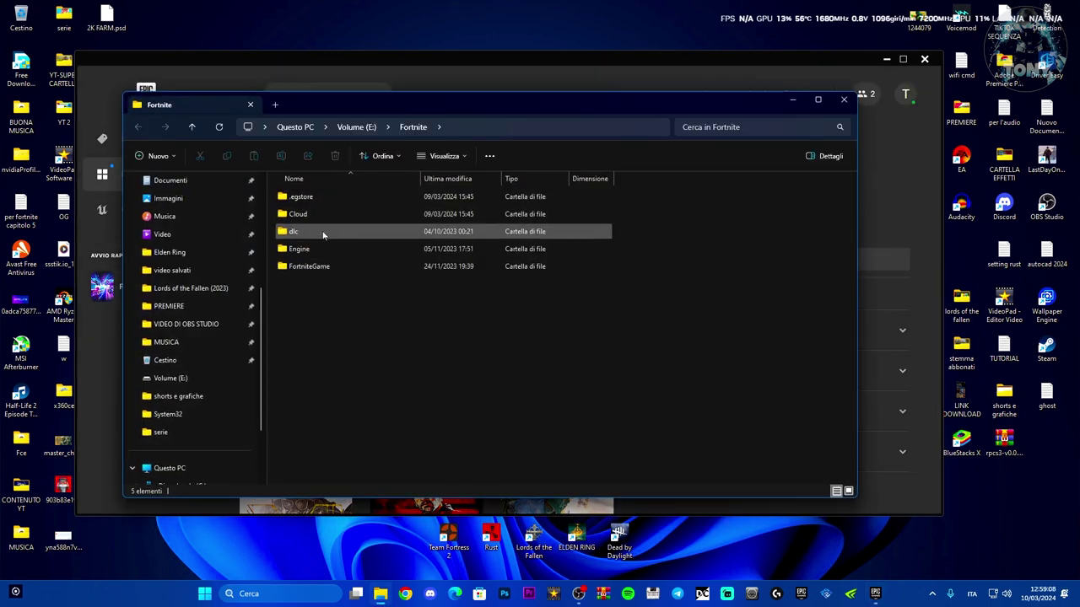
double_click(357, 267)
double_click(337, 197)
double_click(330, 215)
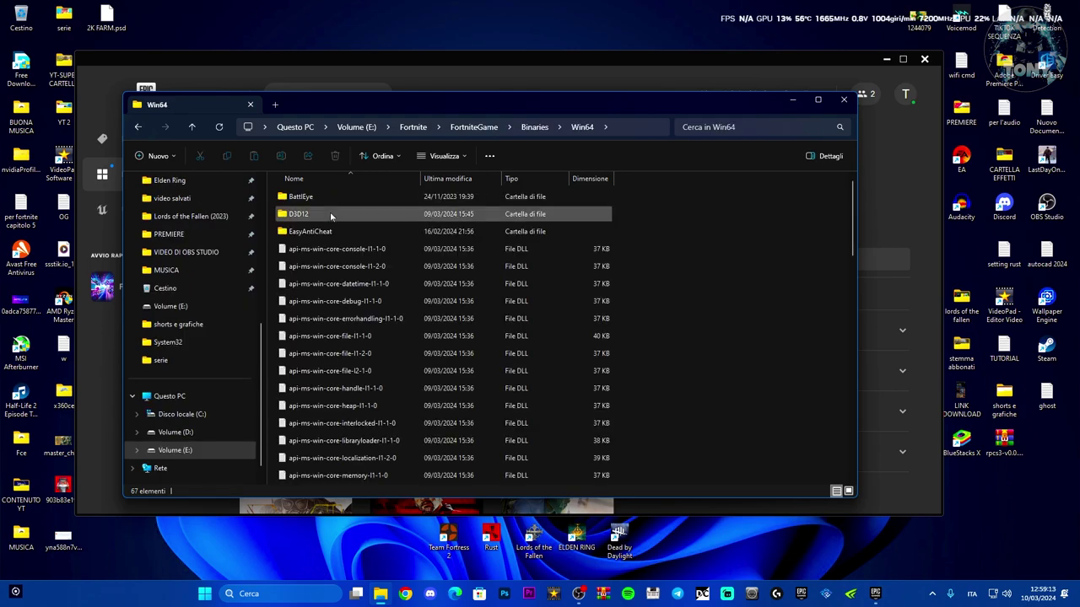
Open the compatibility settings in the properties of the FortniteClient-Win64-Shipping application
scroll(408, 319, down, 10)
scroll(408, 319, down, 5)
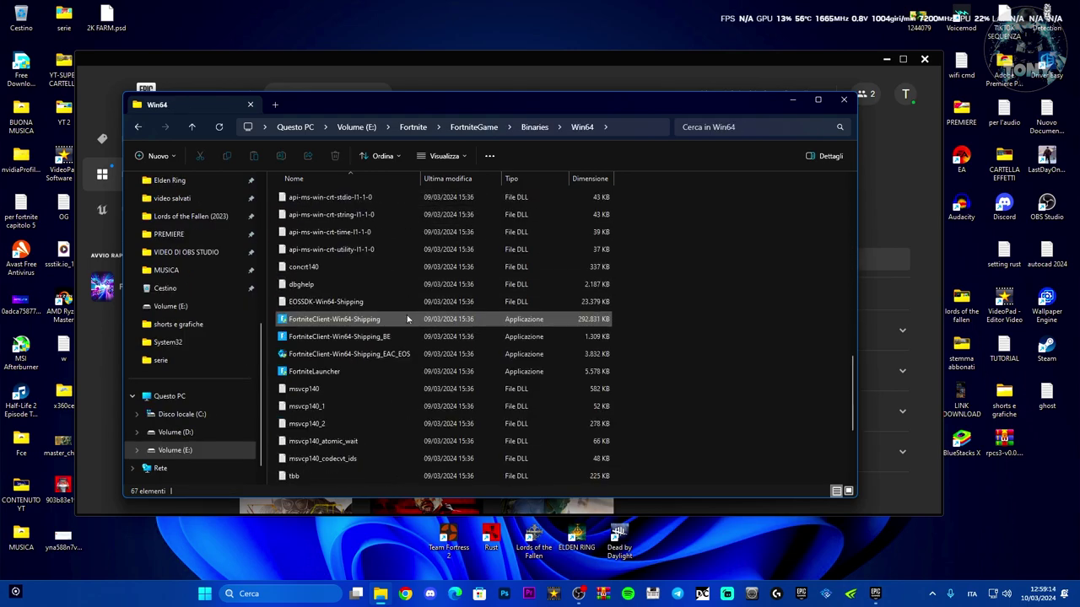
right_click(354, 251)
click(385, 477)
click(389, 522)
drag(467, 260, 436, 229)
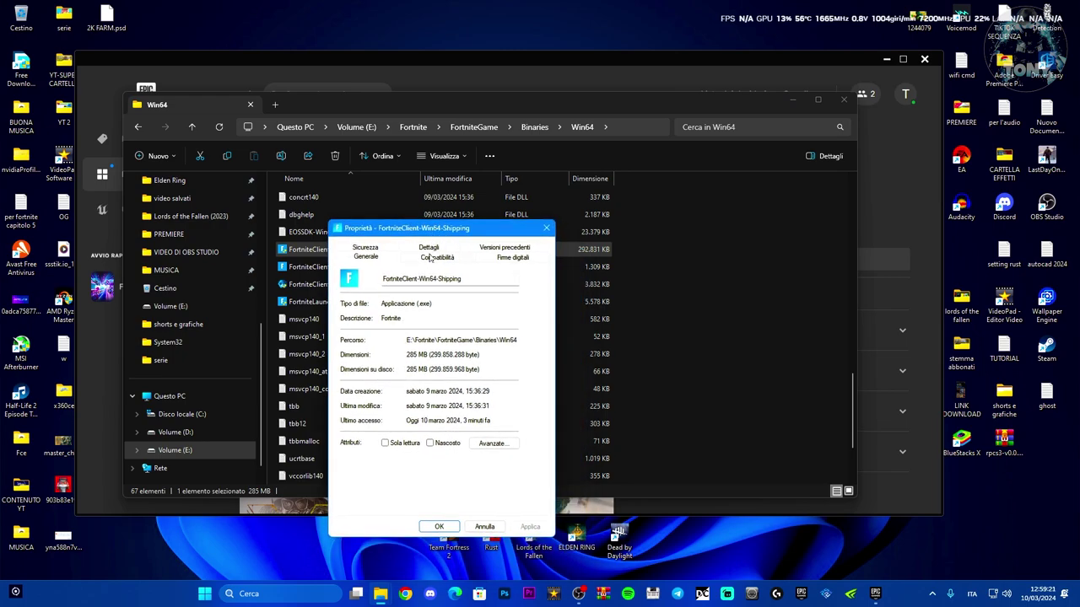
click(432, 258)
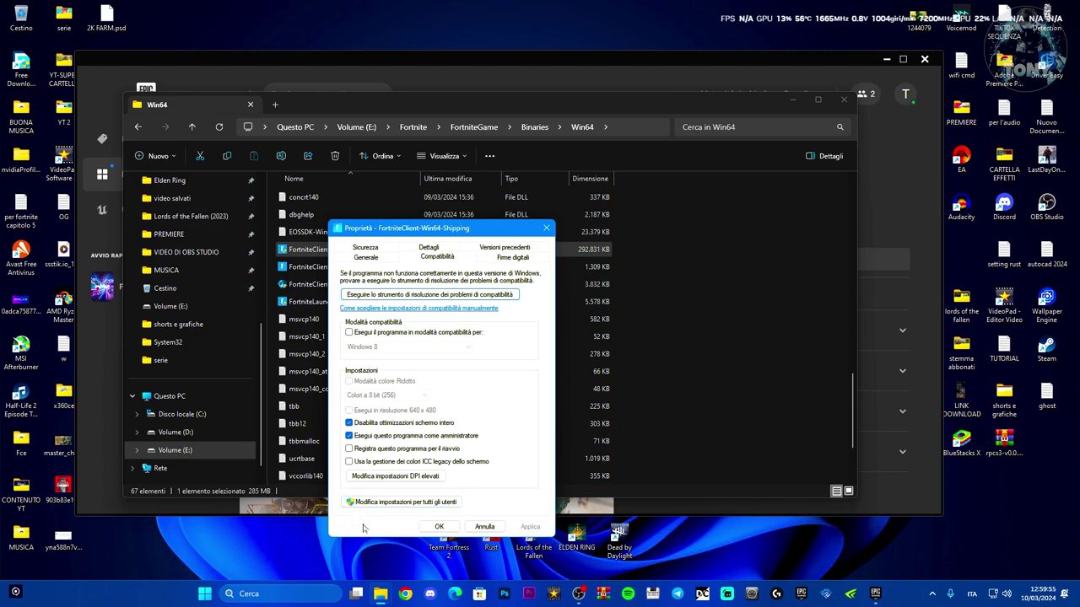
Change the high-DPI settings of FortniteClient-Win64-Shipping, apply them and close its properties
click(374, 477)
click(410, 461)
click(409, 493)
click(512, 485)
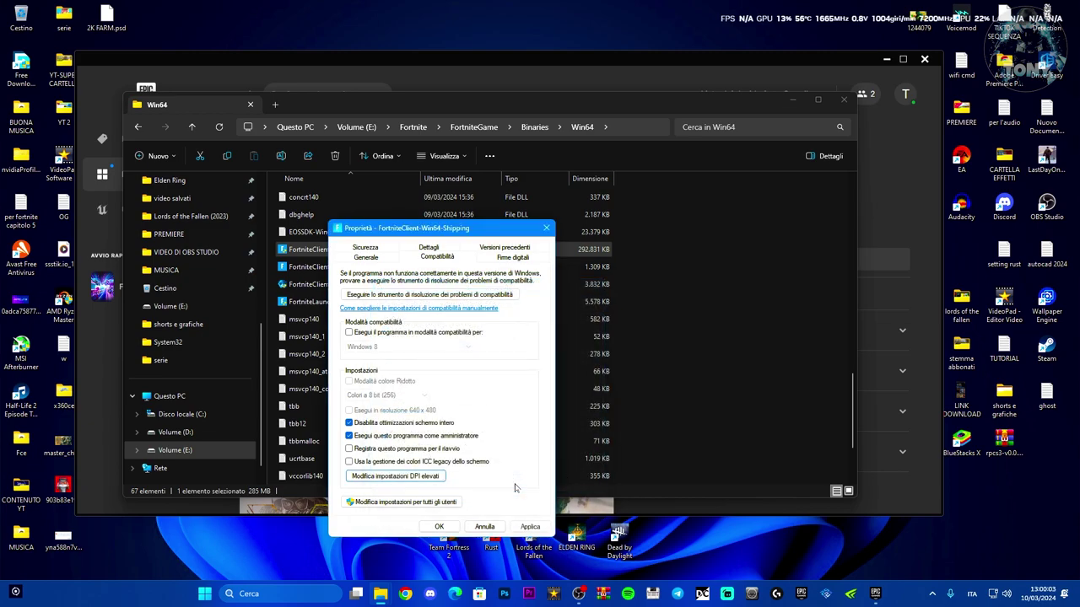
click(440, 528)
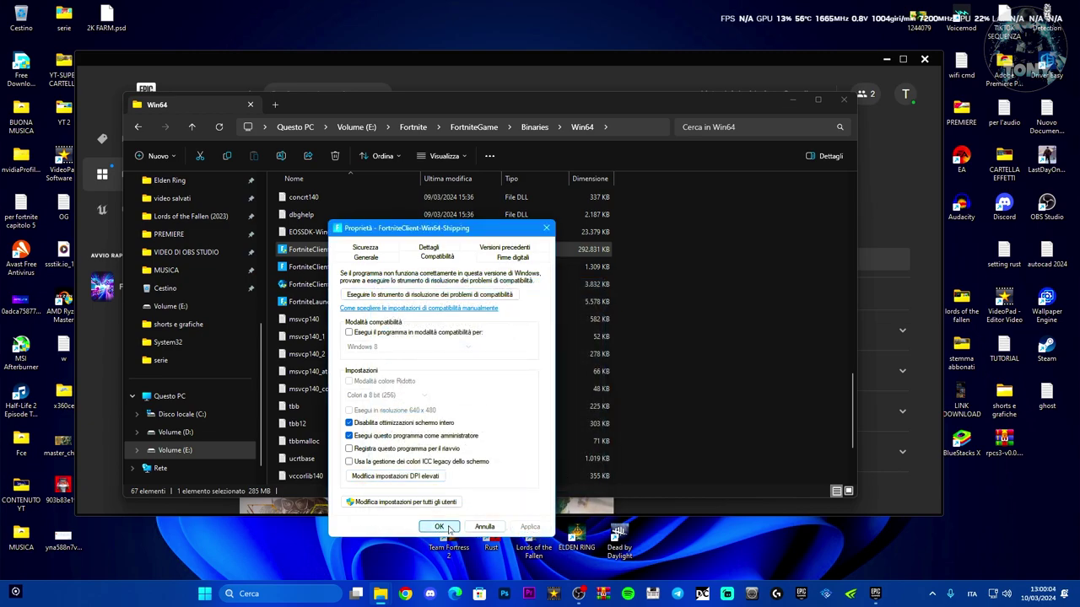
click(439, 527)
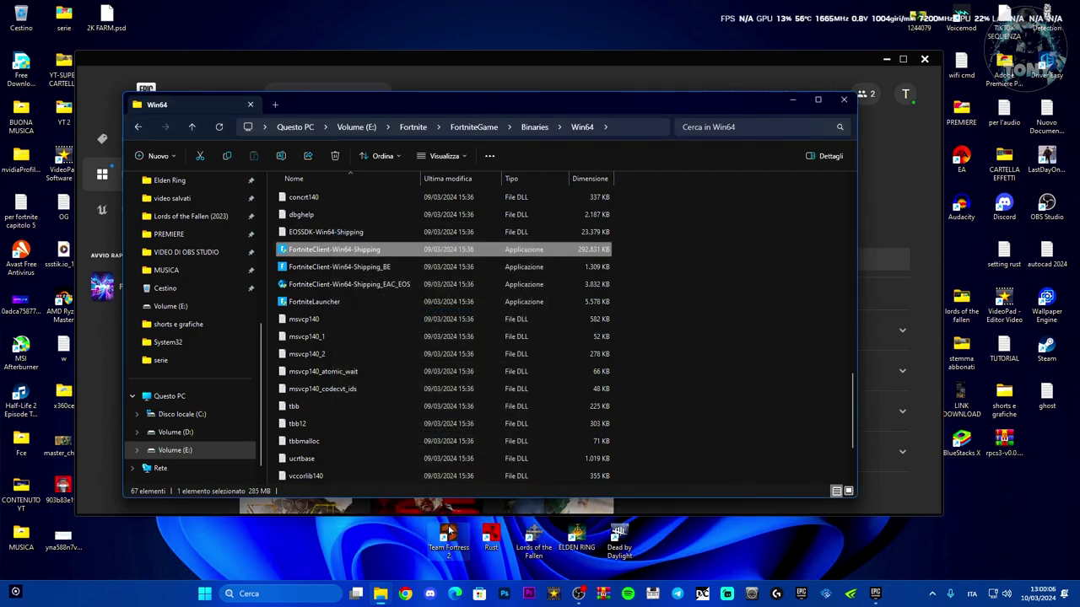
Open the certificate of the first Epic Games Inc. sha1 digital signature in FortniteLauncher's properties
click(375, 301)
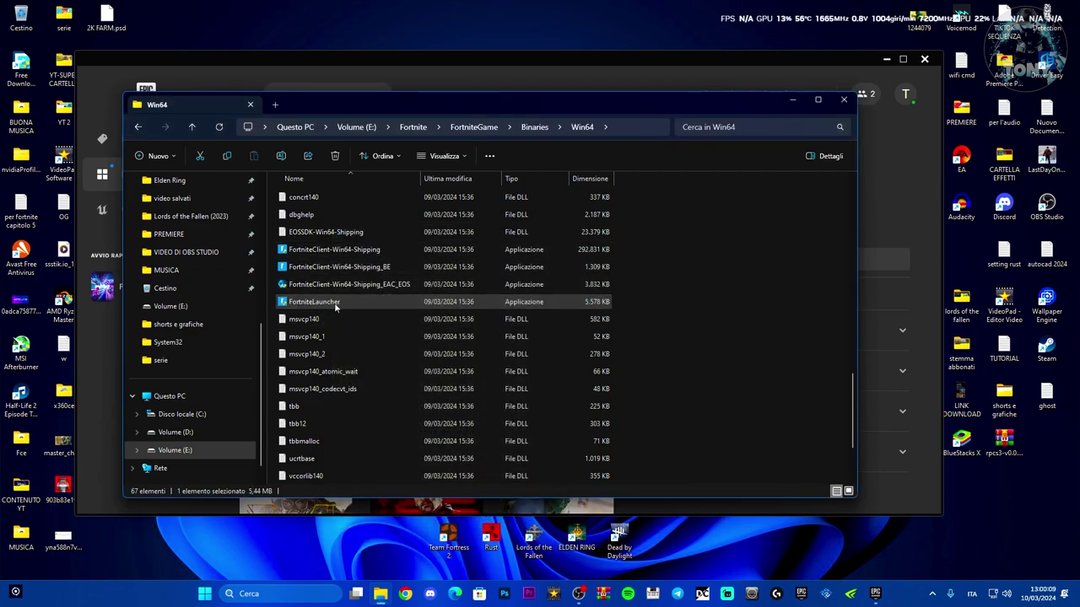
right_click(375, 301)
click(375, 295)
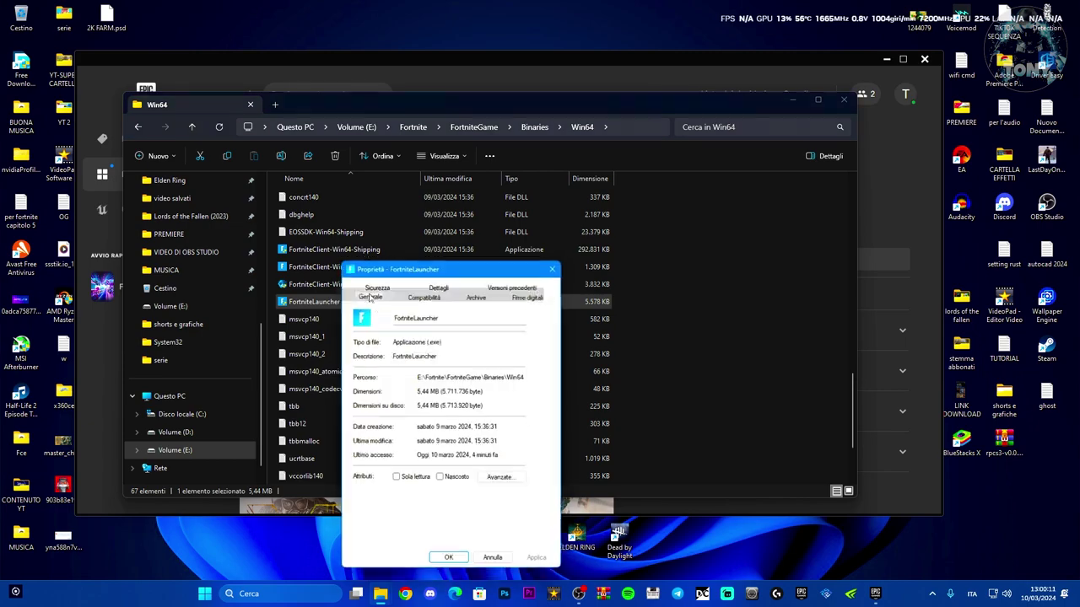
click(531, 295)
mouse_move(516, 266)
mouse_down()
mouse_move(527, 246)
mouse_move(460, 238)
mouse_up()
click(351, 315)
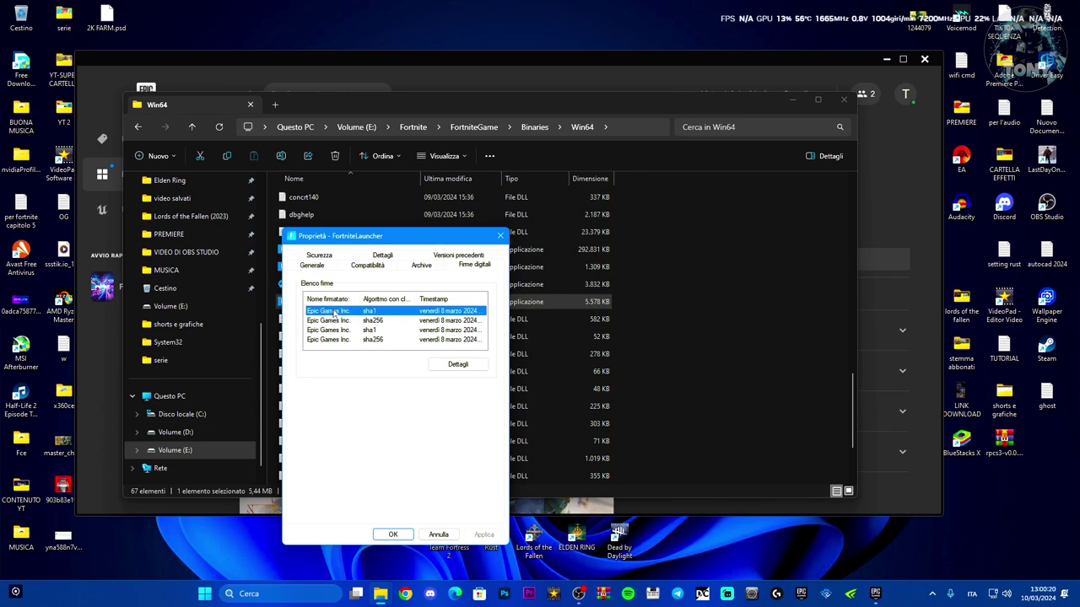
click(457, 365)
drag(434, 269, 422, 241)
click(437, 380)
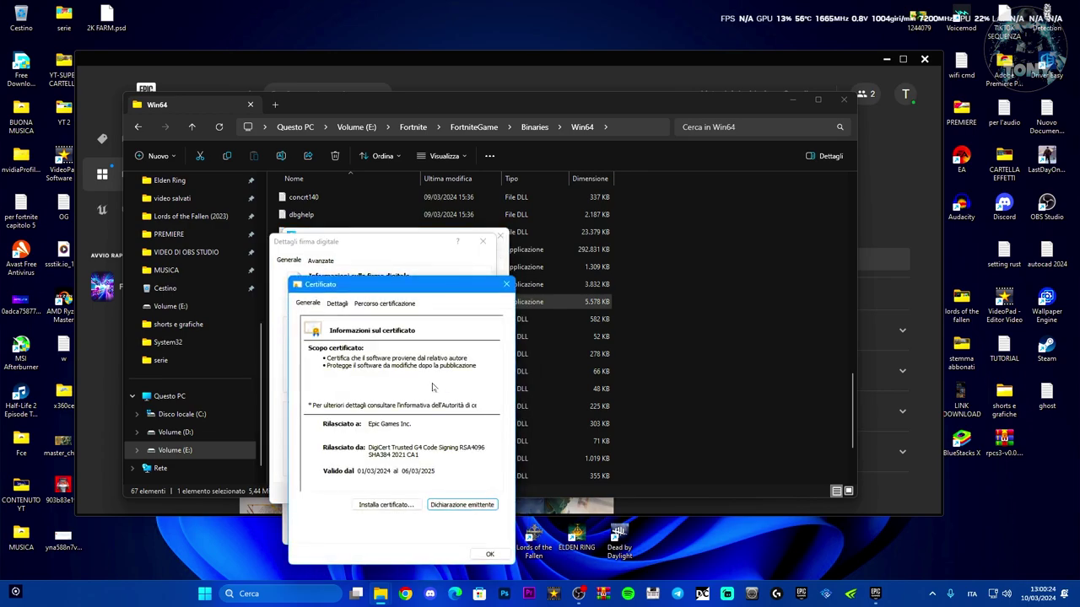
Install the Epic Games Inc. certificate for Utente corrente with the import wizard's default options, and close all certificate, signature and properties dialogs
click(386, 505)
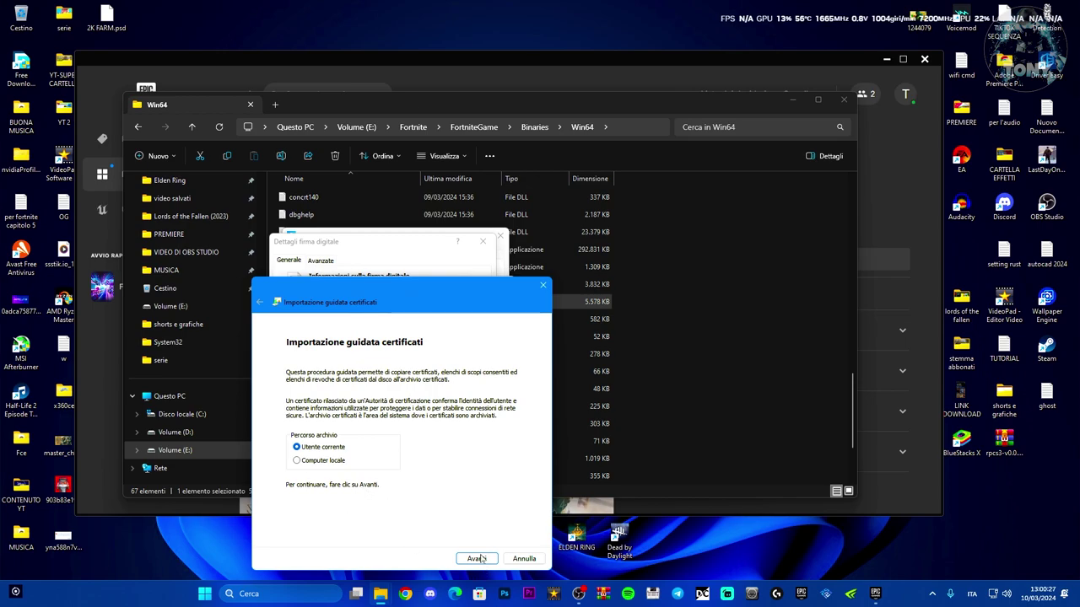
click(477, 559)
click(477, 558)
click(475, 558)
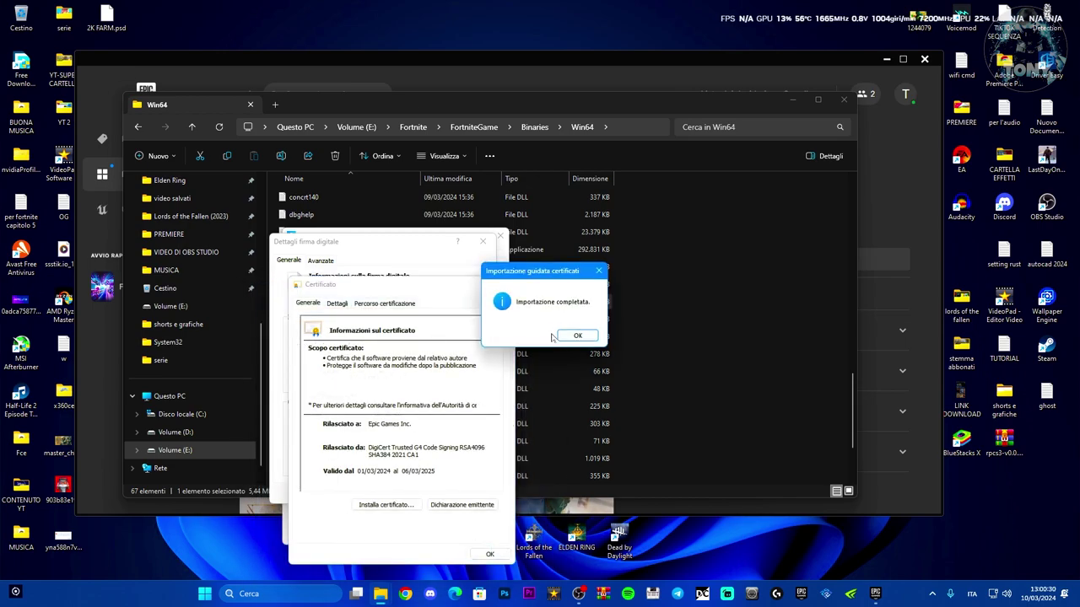
click(575, 336)
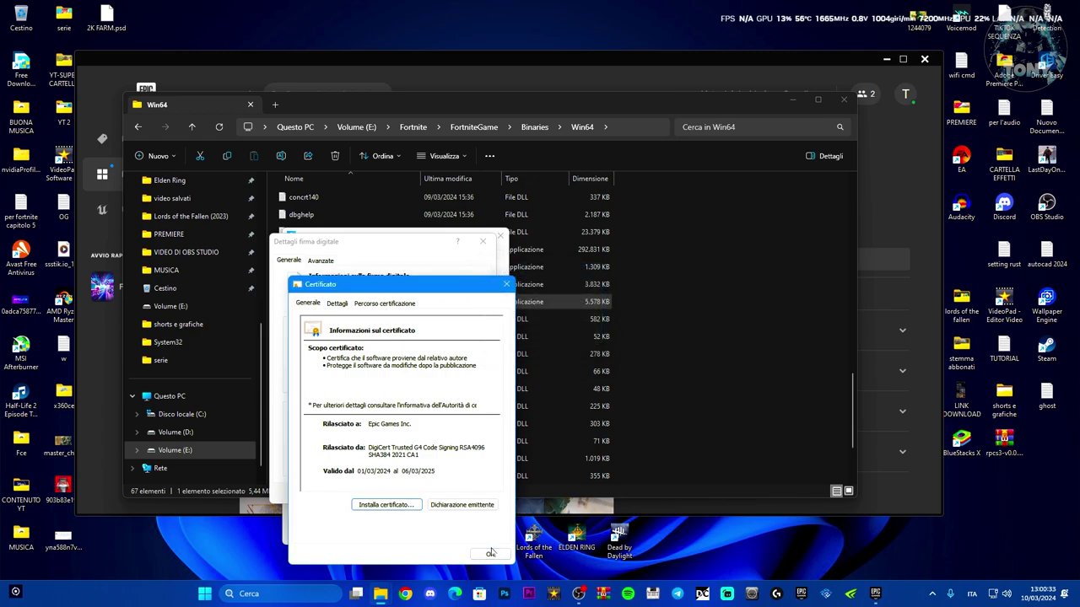
click(490, 553)
click(482, 242)
click(498, 238)
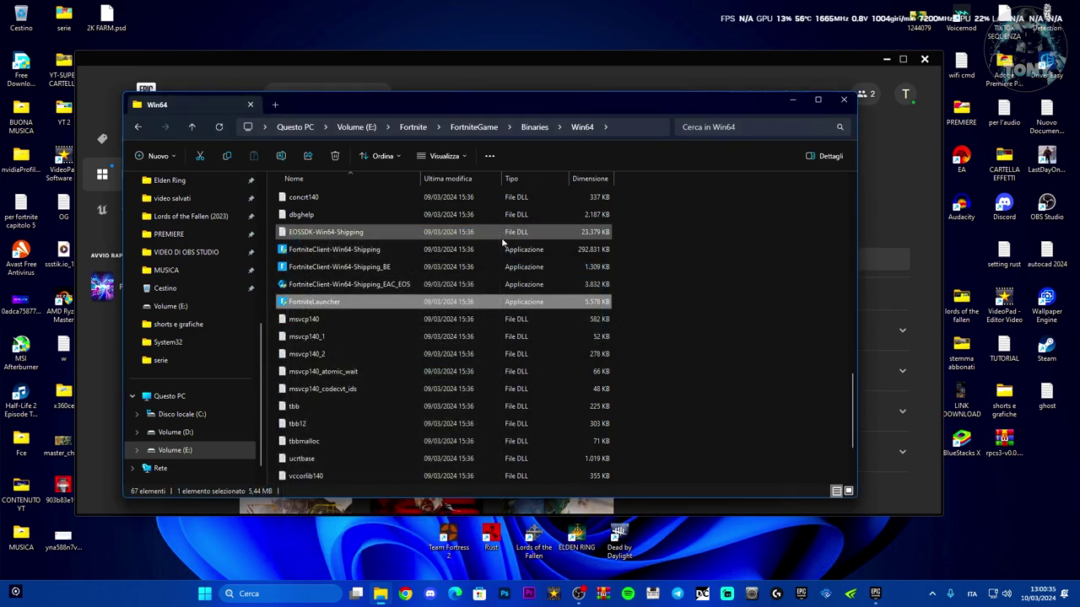
Review the FortniteClient-Win64-Shipping and FortniteClient-Win64-Shipping_EAC_EOS files in Win64, return to the main Fortnite folder and close it
click(409, 251)
click(380, 287)
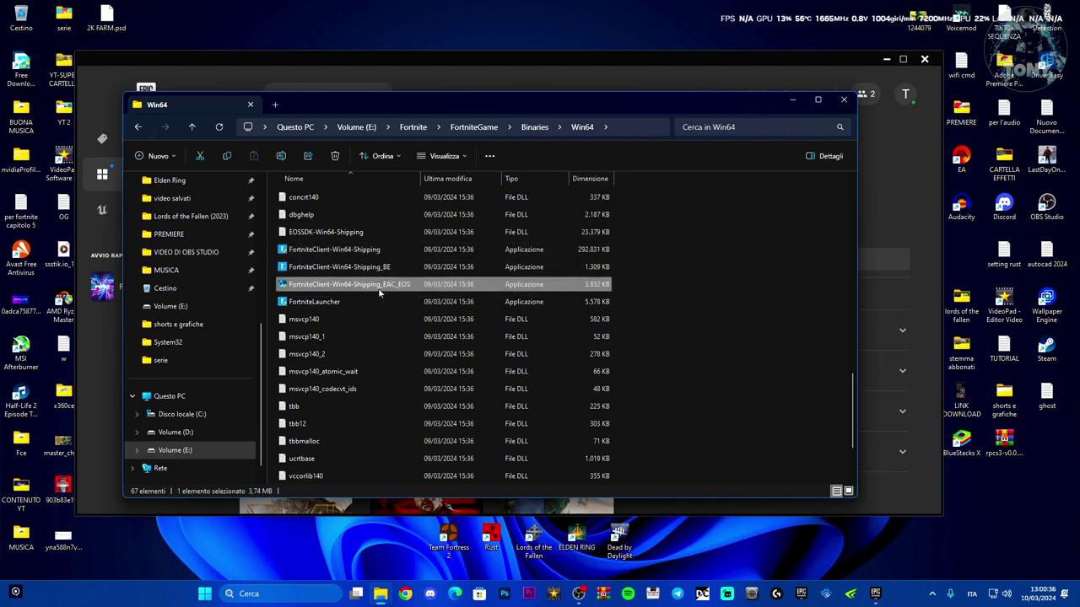
click(325, 251)
scroll(416, 358, up, 2)
scroll(417, 358, up, 12)
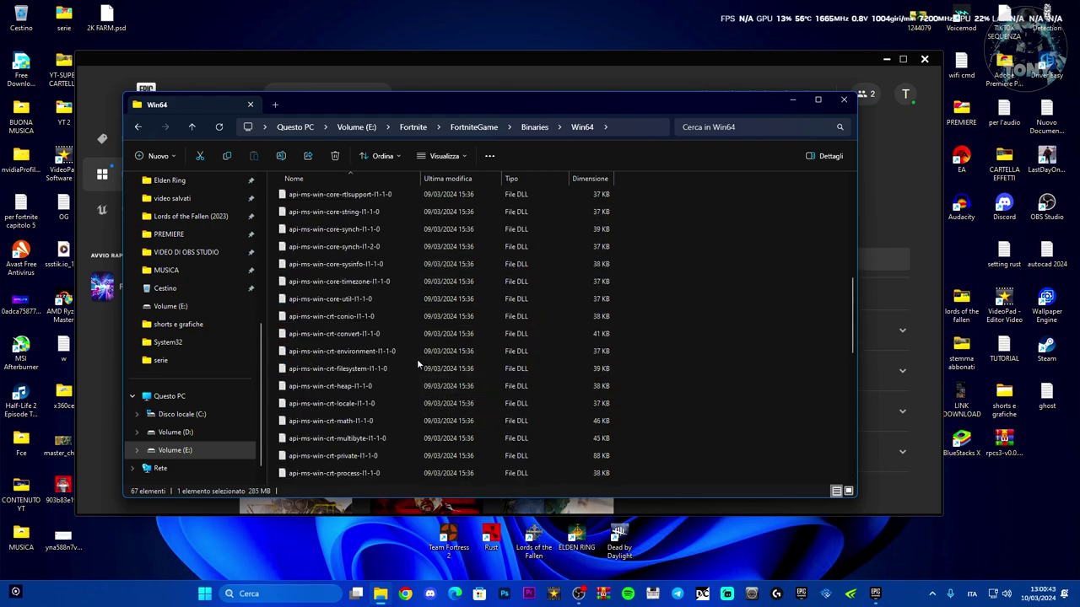
click(143, 132)
click(143, 132)
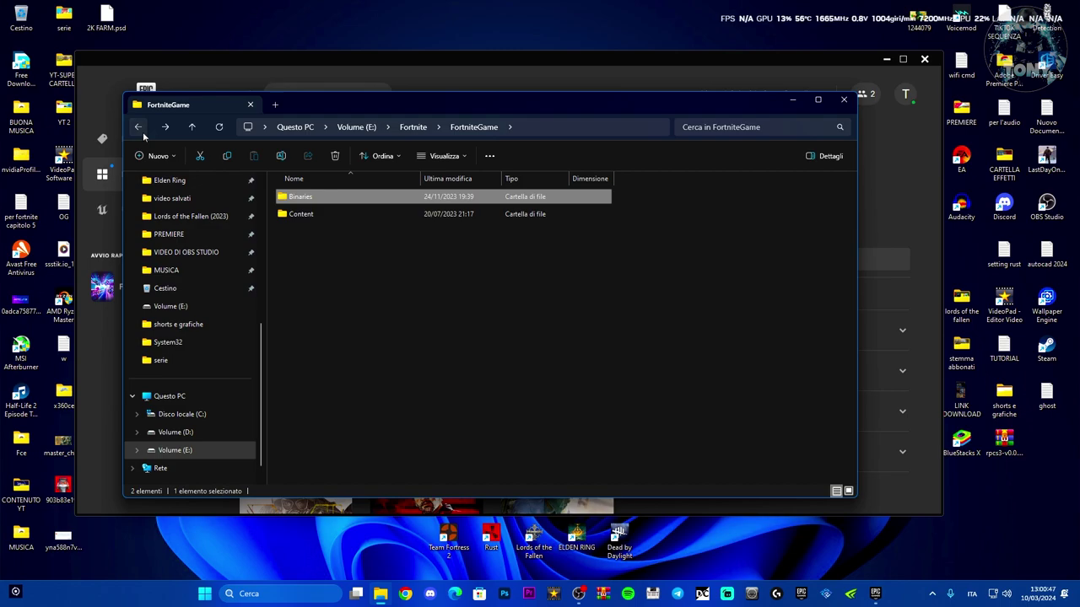
click(142, 131)
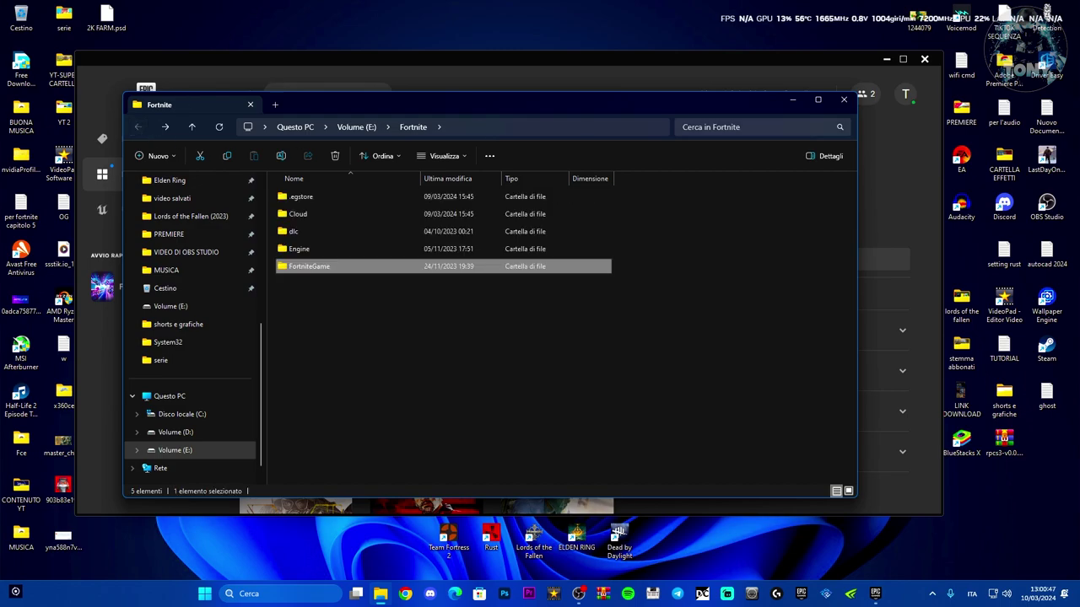
click(843, 99)
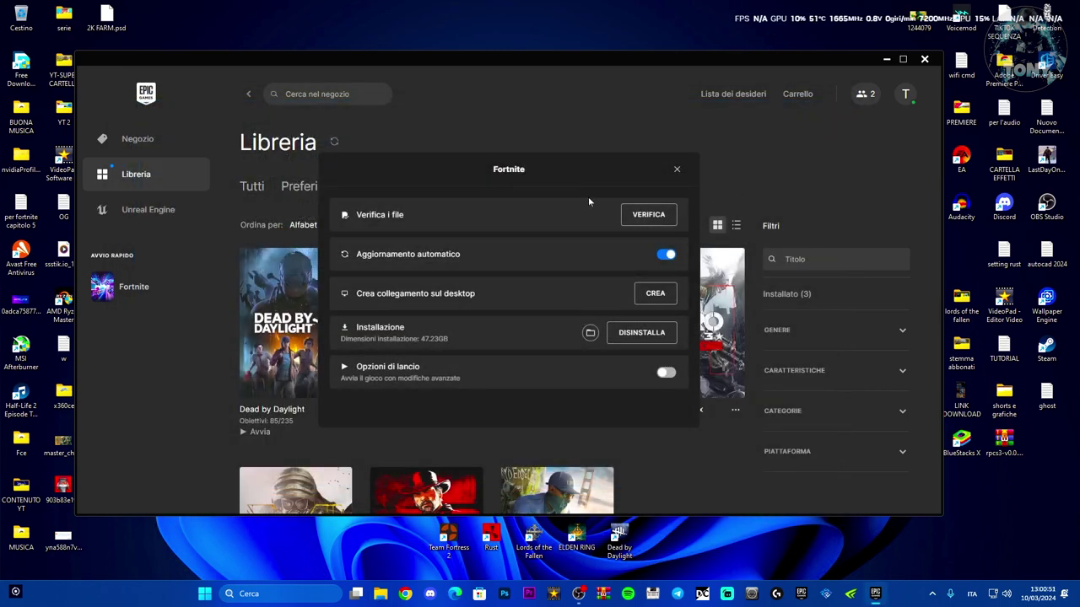
Run %appdata% from the Esegui dialog to open the Roaming folder
key(super+r)
click(274, 595)
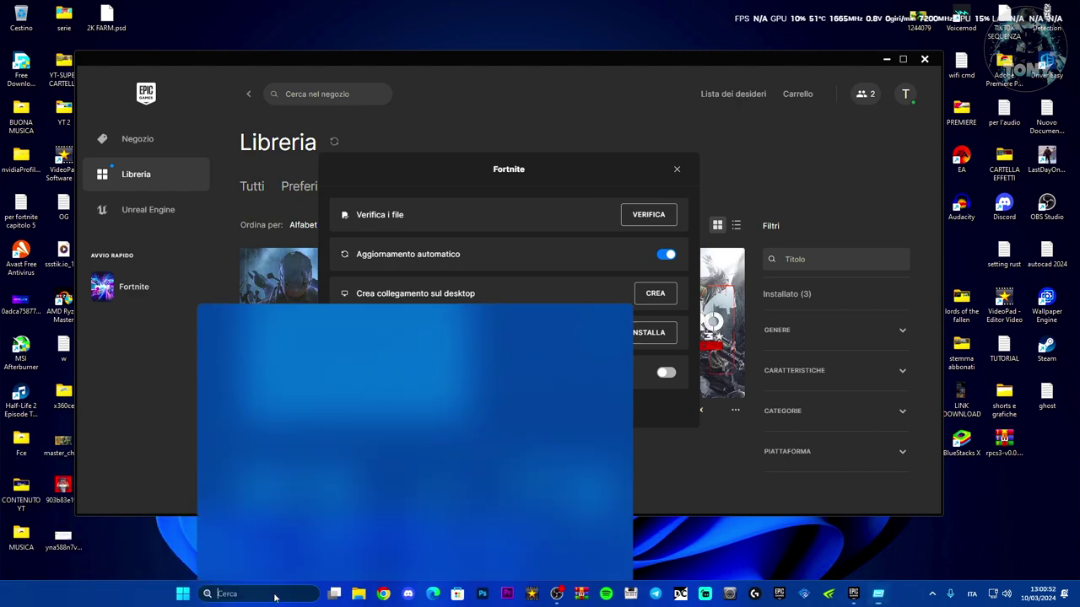
text(esegui)
click(233, 377)
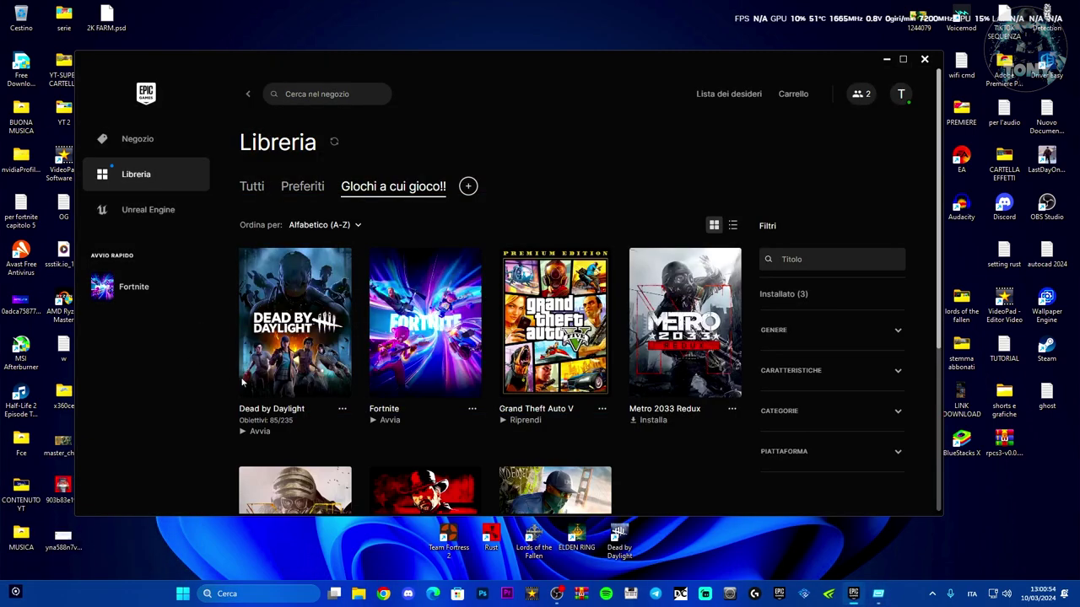
click(878, 593)
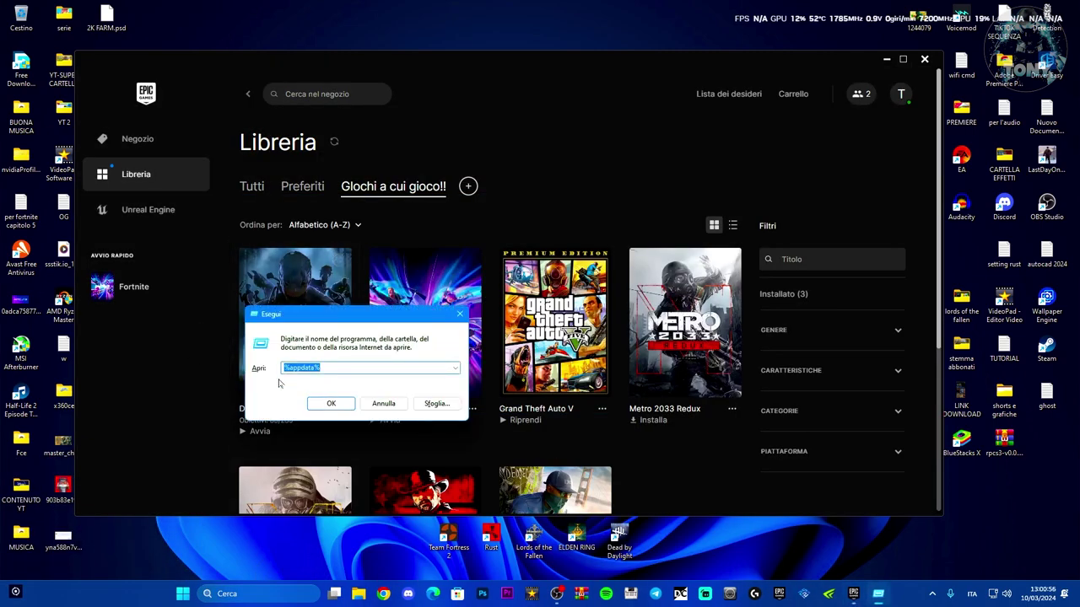
click(330, 405)
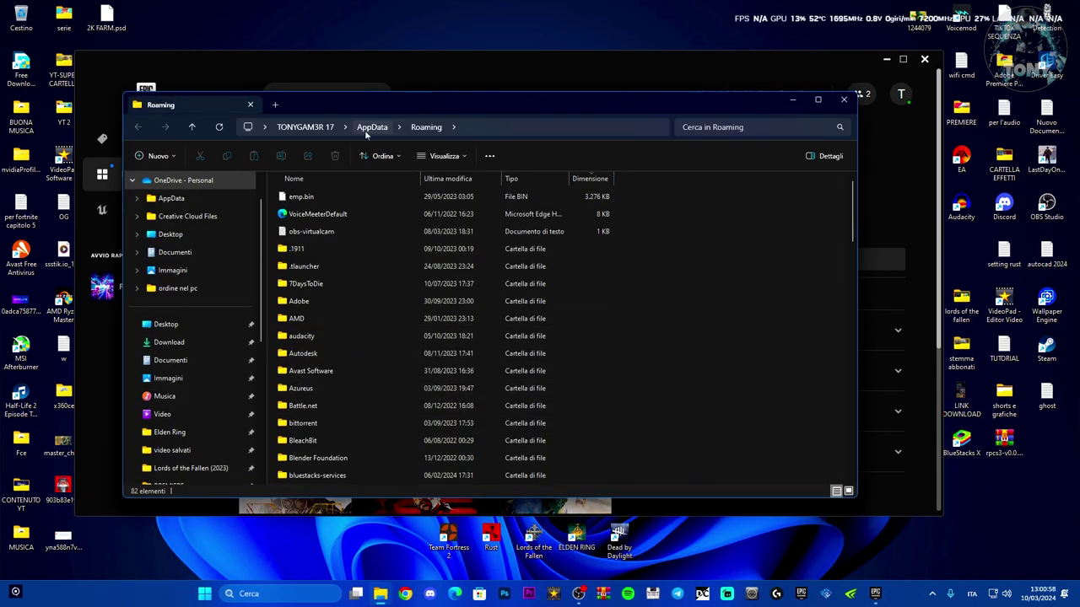
Go from Roaming up to AppData and open the FortniteGame folder inside Local
click(364, 131)
double_click(348, 199)
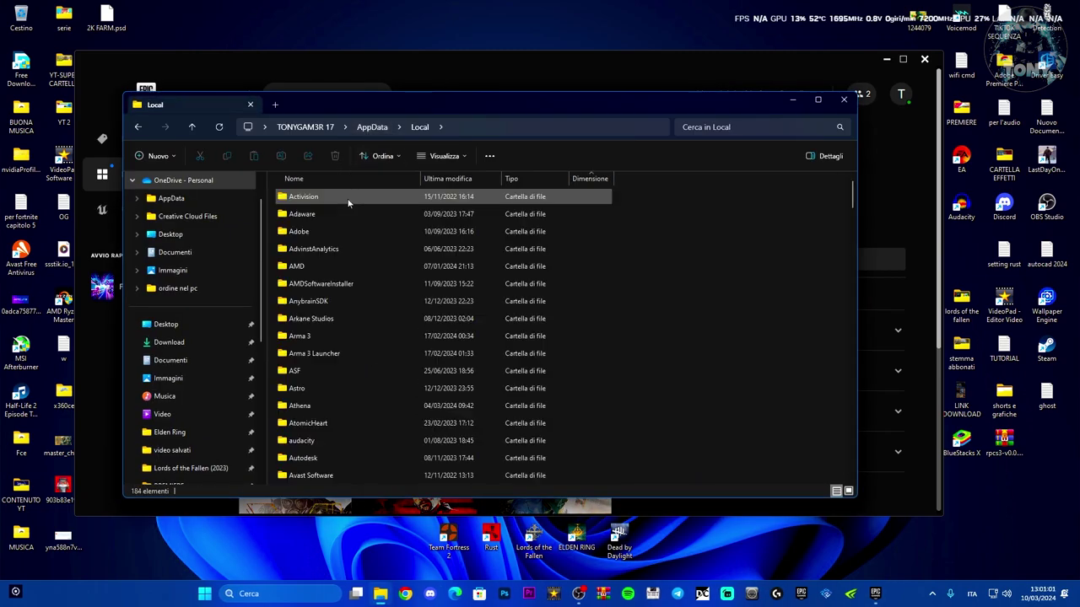
scroll(347, 203, down, 11)
scroll(403, 250, down, 7)
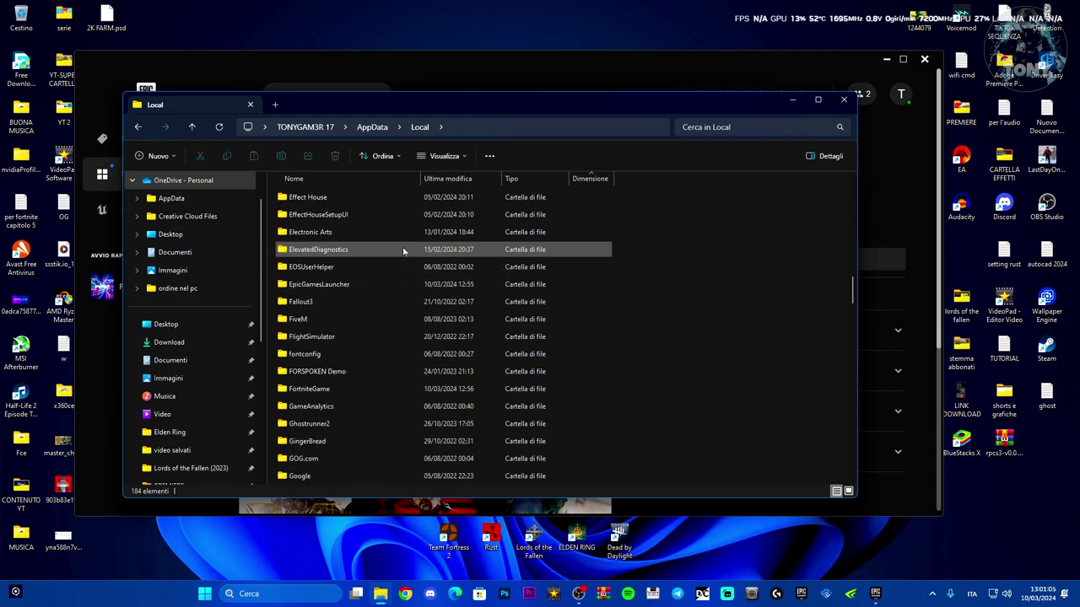
double_click(350, 391)
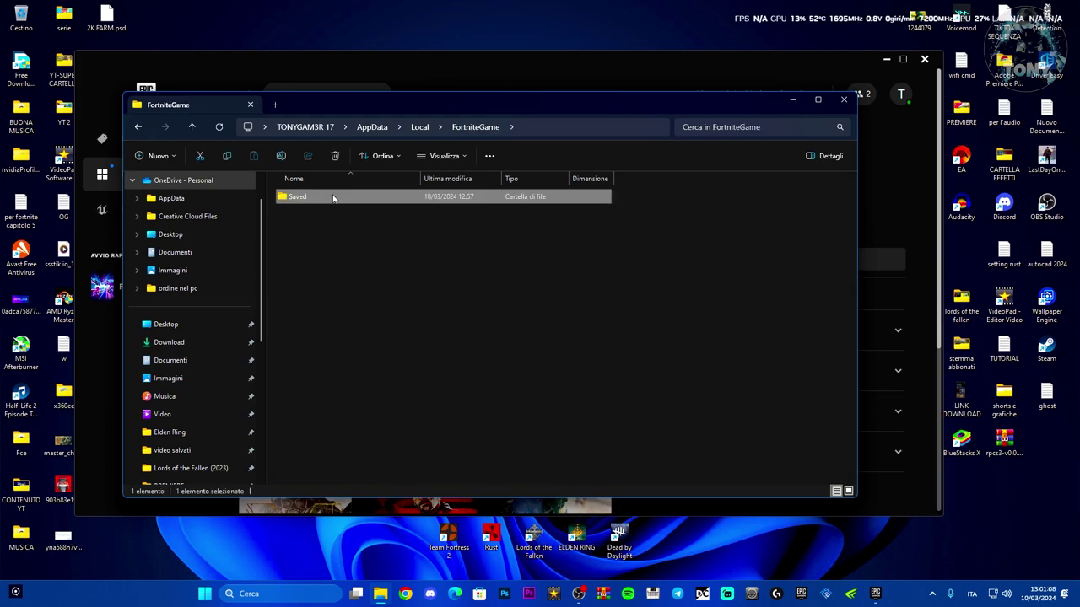
Open Saved, Config and WindowsClient within FortniteGame and select the GameUserSettings file
double_click(334, 197)
double_click(328, 214)
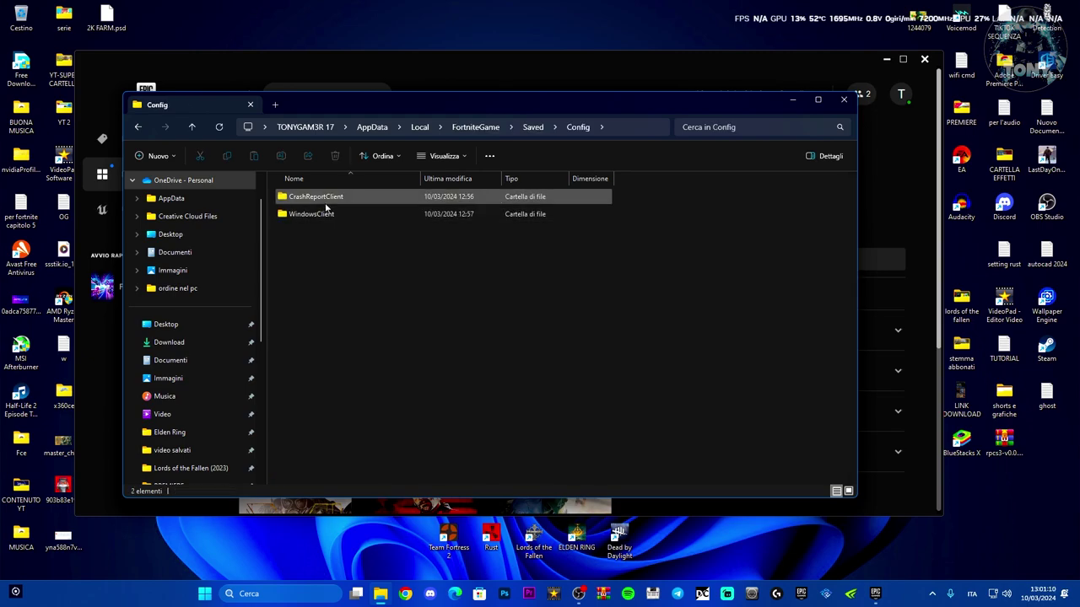
double_click(328, 216)
click(339, 198)
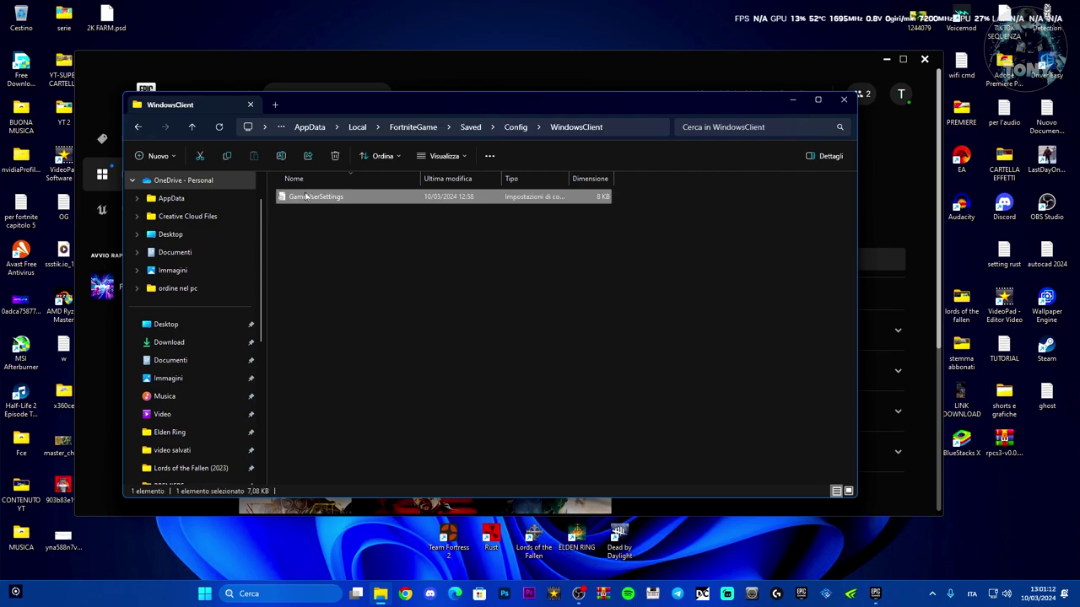
click(426, 300)
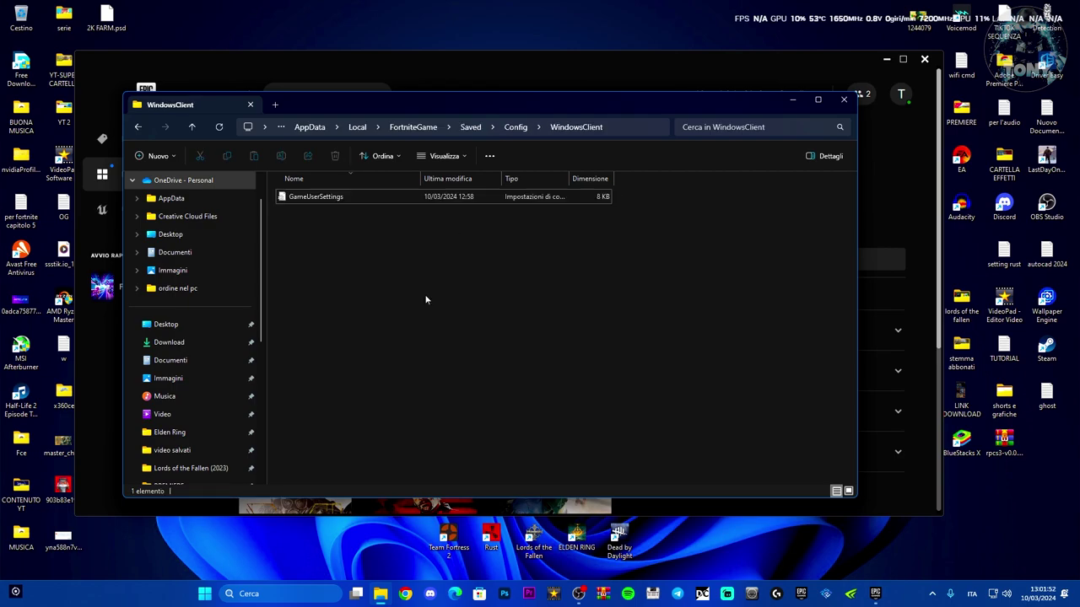
click(509, 198)
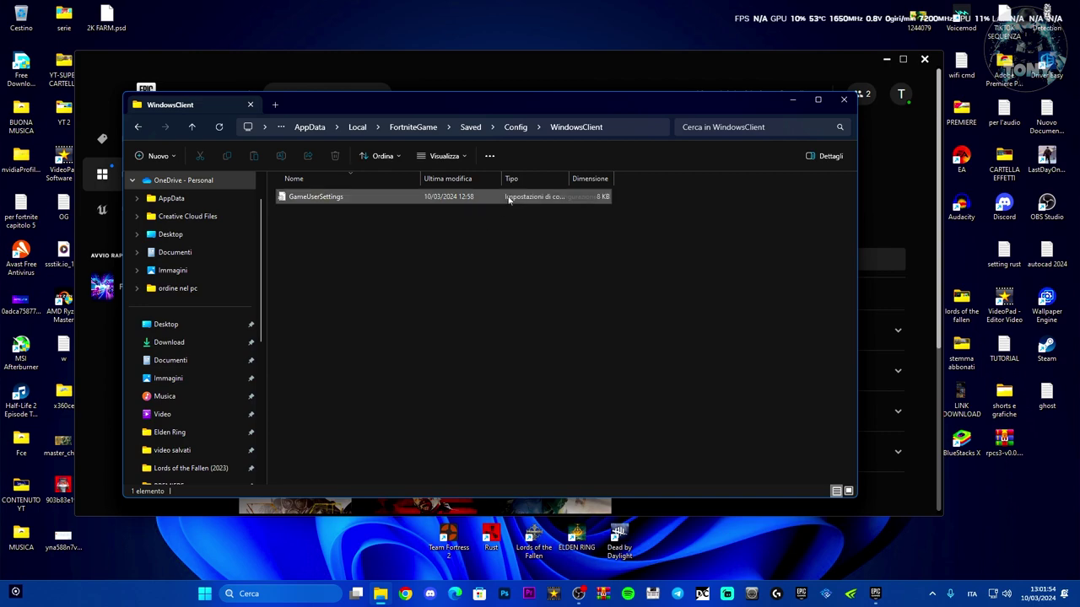
click(342, 198)
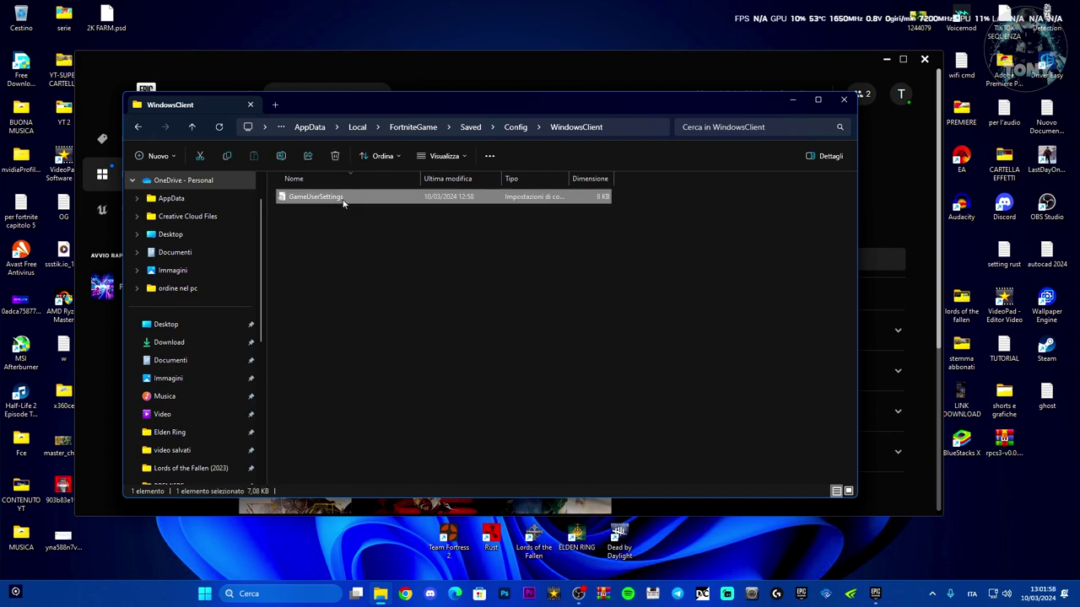
Return to the Config folder, delete its WindowsClient and CrashReportClient folders, and close the window
click(137, 127)
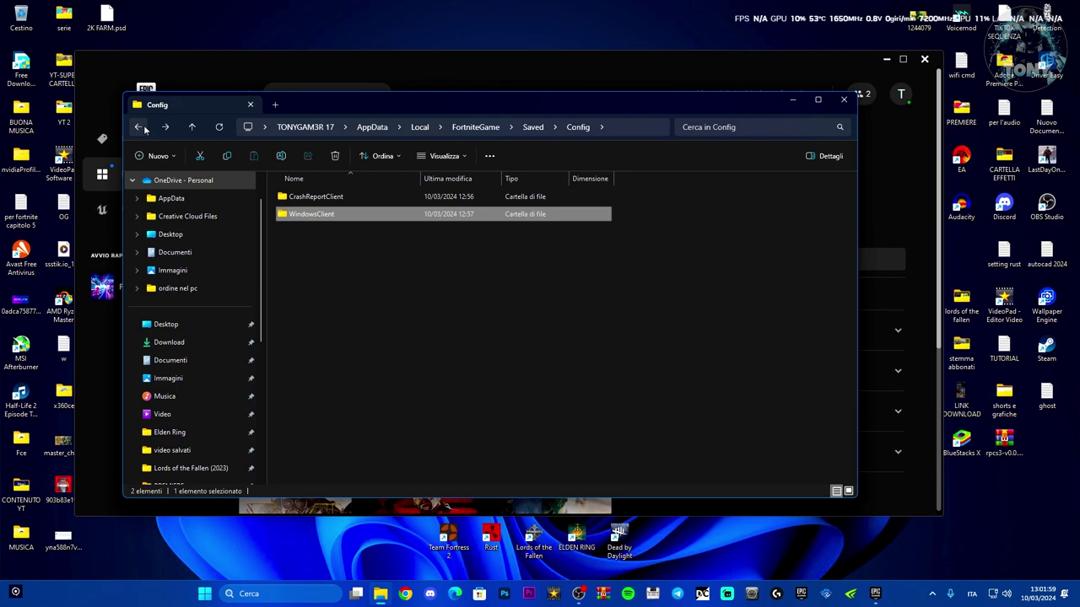
key(Delete)
click(351, 204)
key(Delete)
click(842, 100)
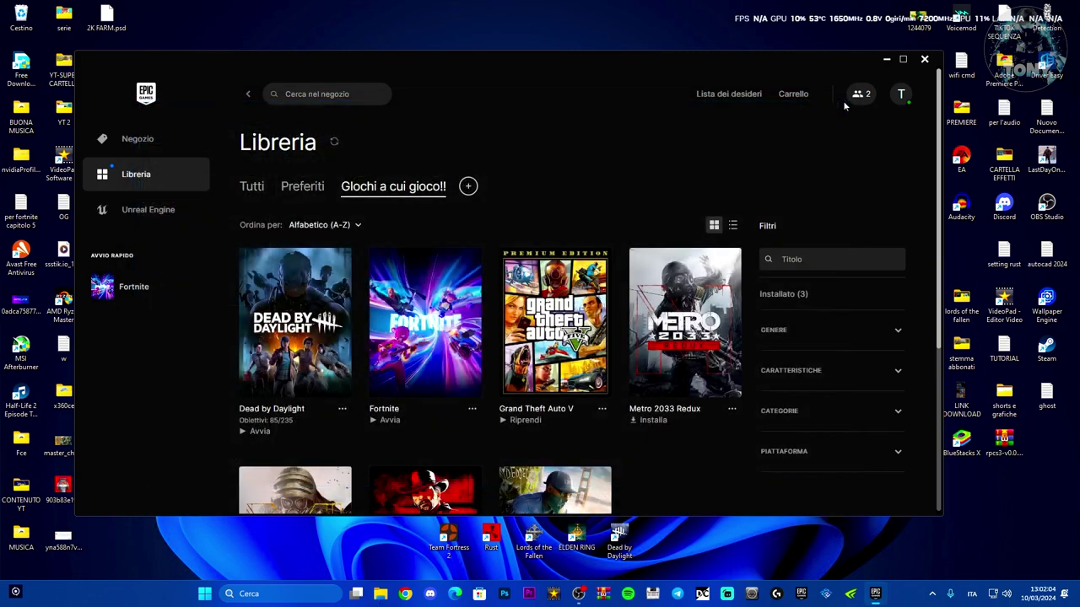
In the Epic Games Launcher library, examine Fortnite's Gestisci options, including Verifica i file, and close them
drag(552, 65, 569, 51)
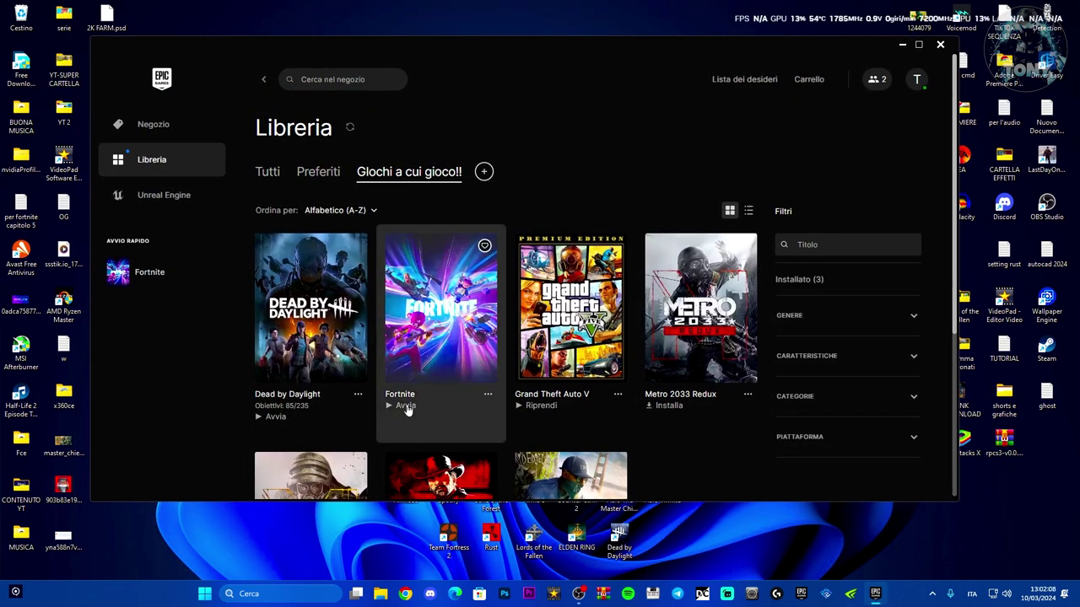
click(487, 395)
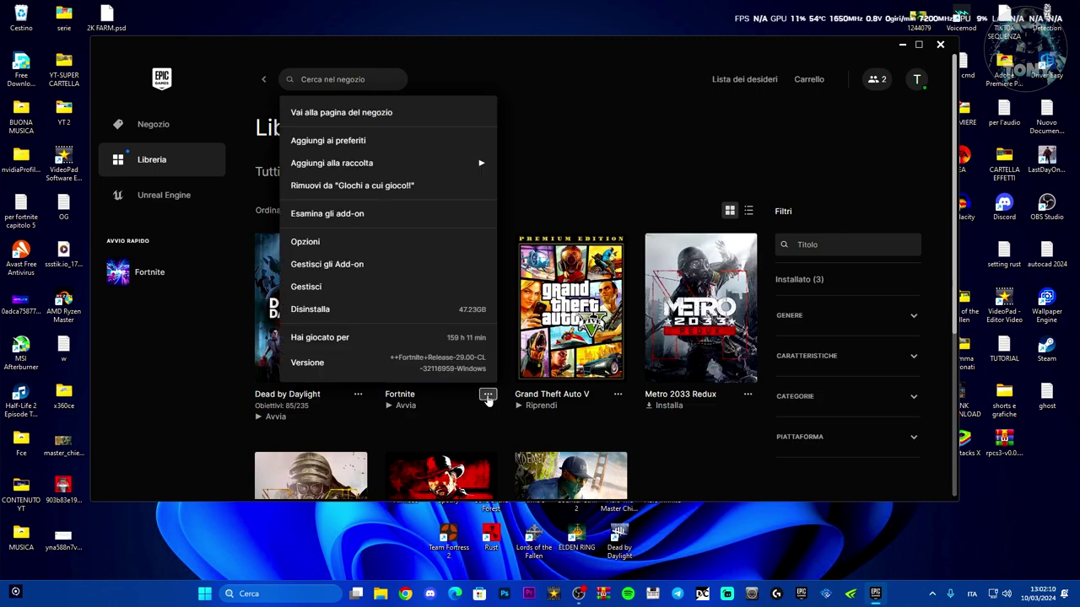
click(332, 291)
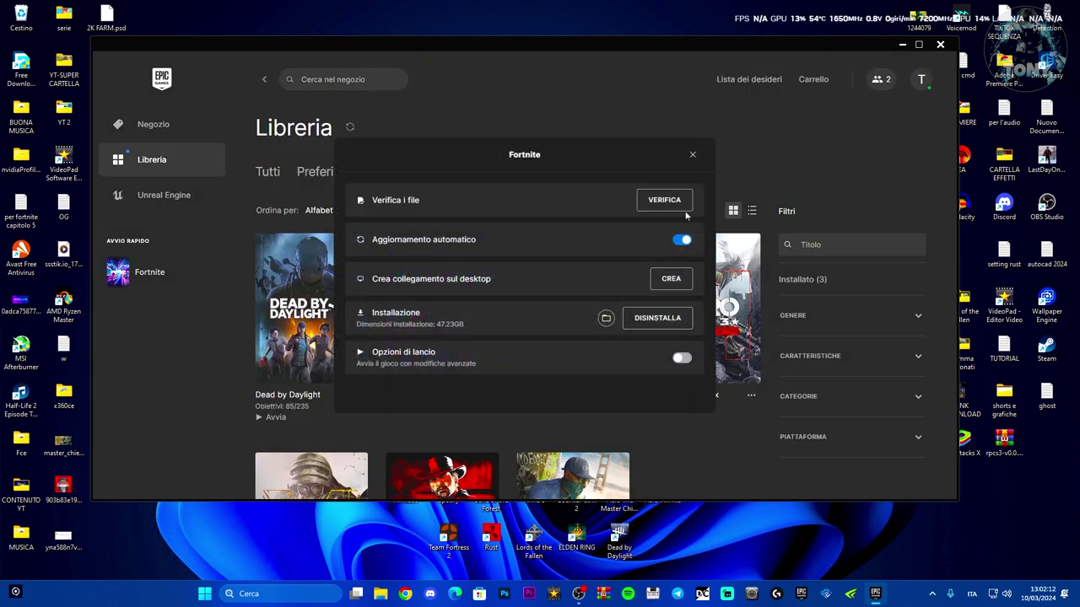
click(692, 154)
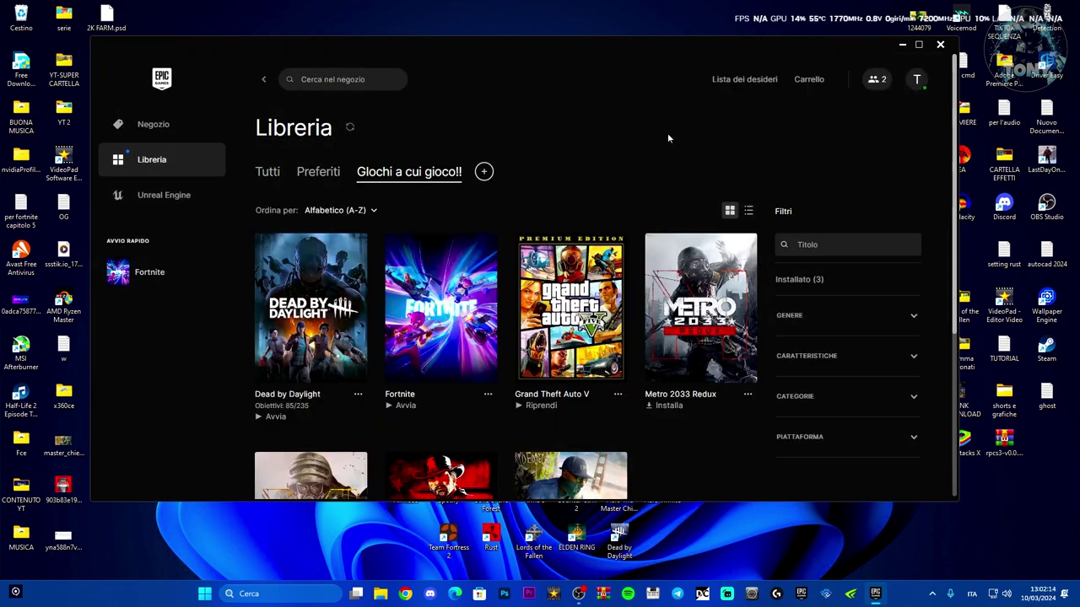
drag(602, 43, 608, 43)
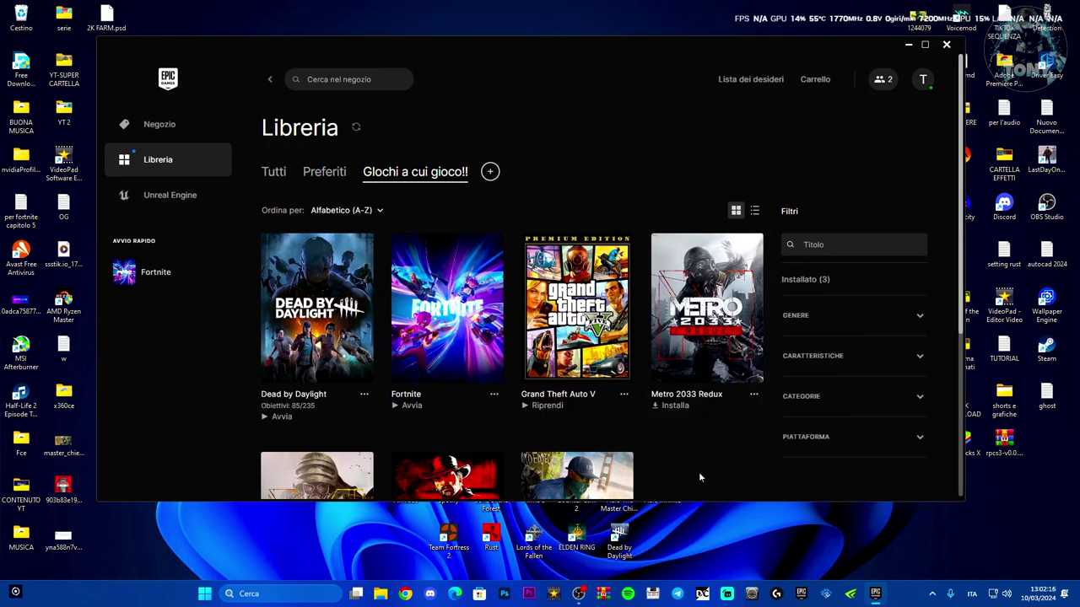